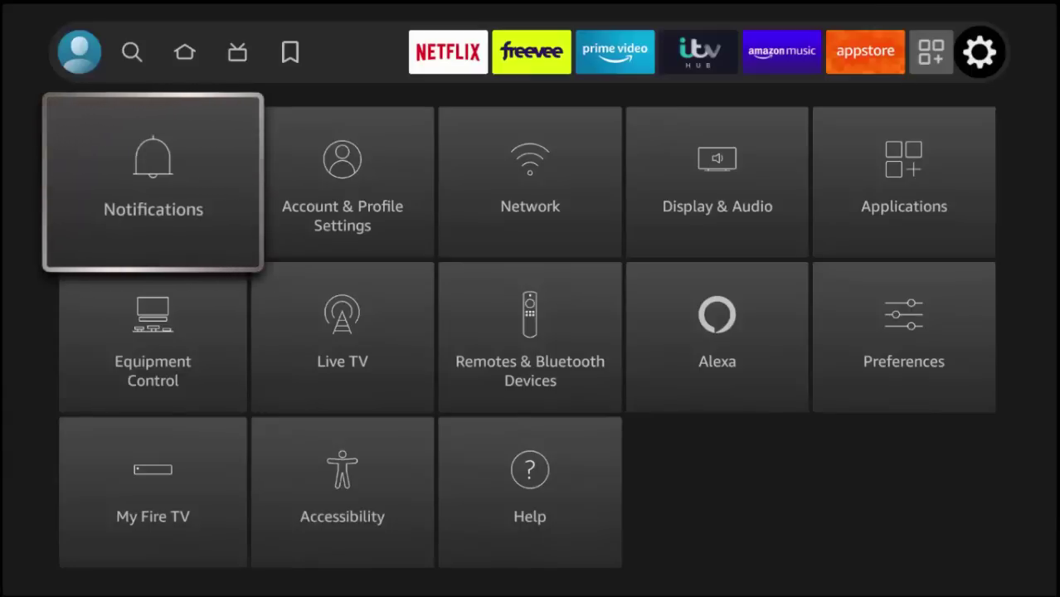
Open the Settings grid from the quick menu and highlight Display & Audio
key(Home)
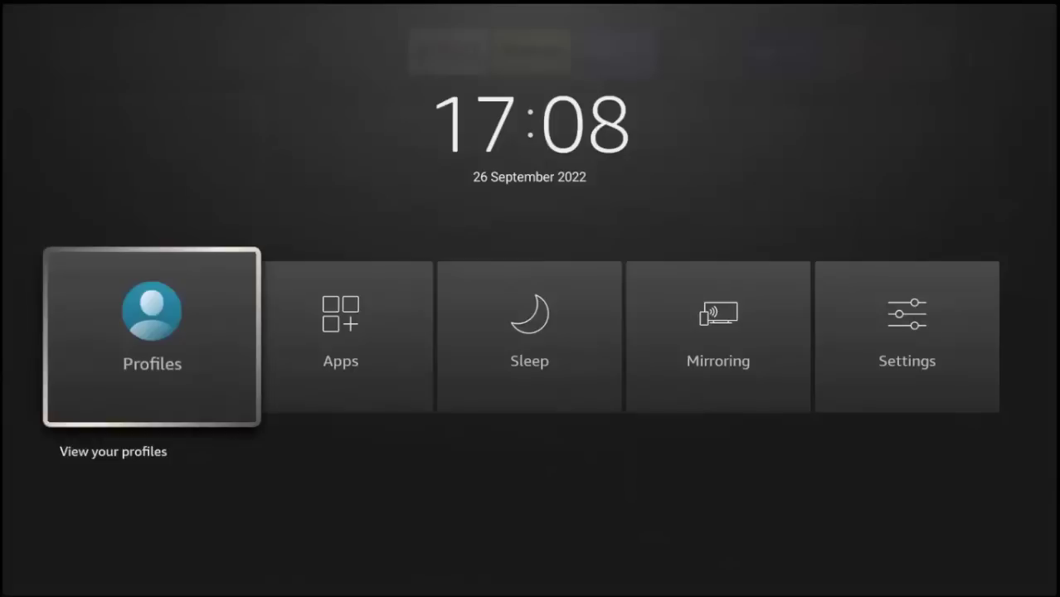
key(Right)
key(Right)
key(Right)
key(Right)
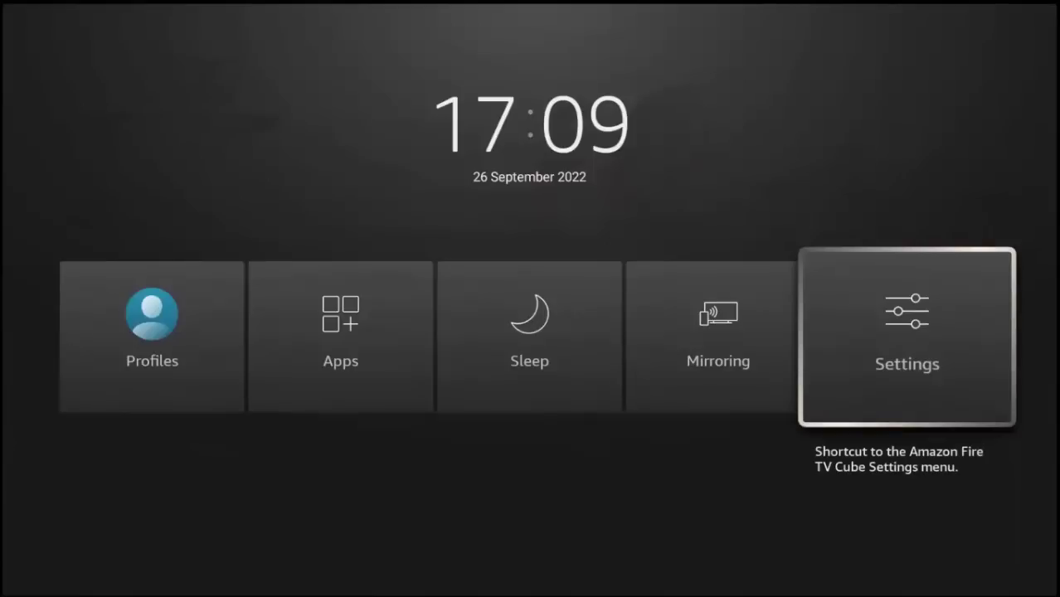
key(Return)
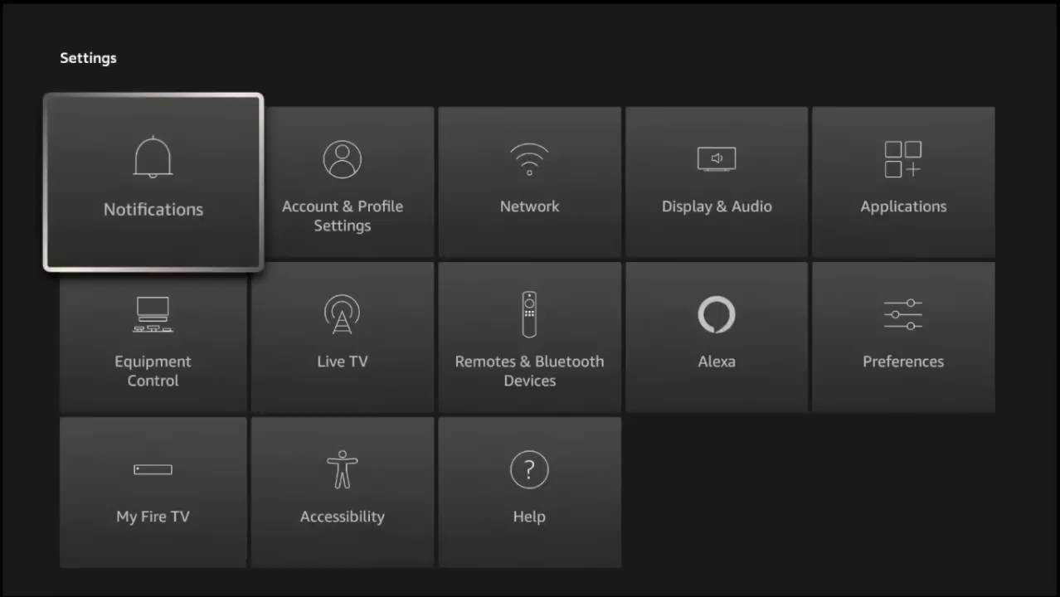
key(Right)
key(Right)
key(Right)
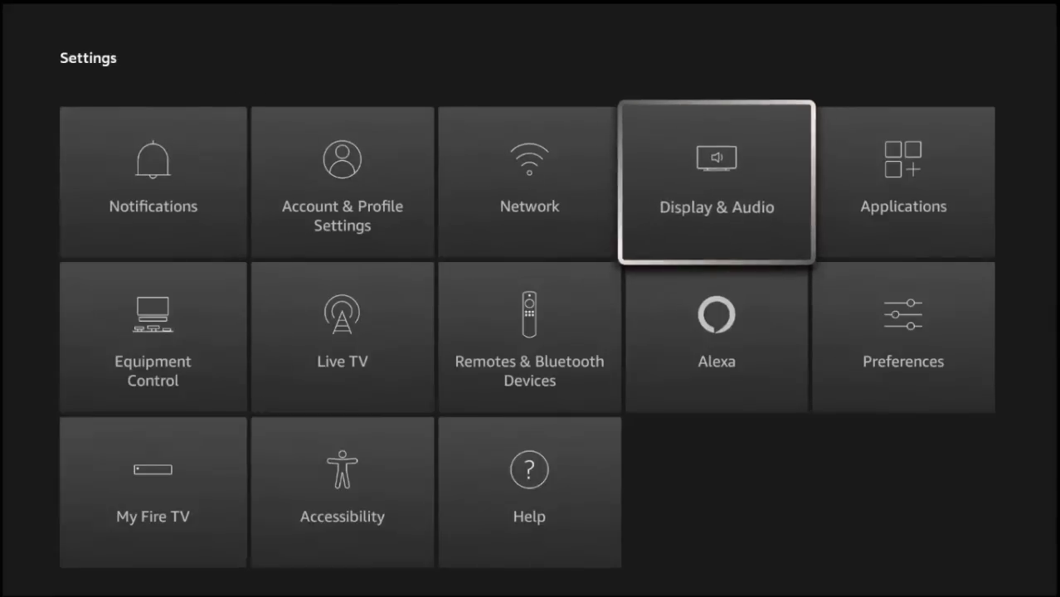
Go into Display & Audio and then the Screen Saver settings page
key(Return)
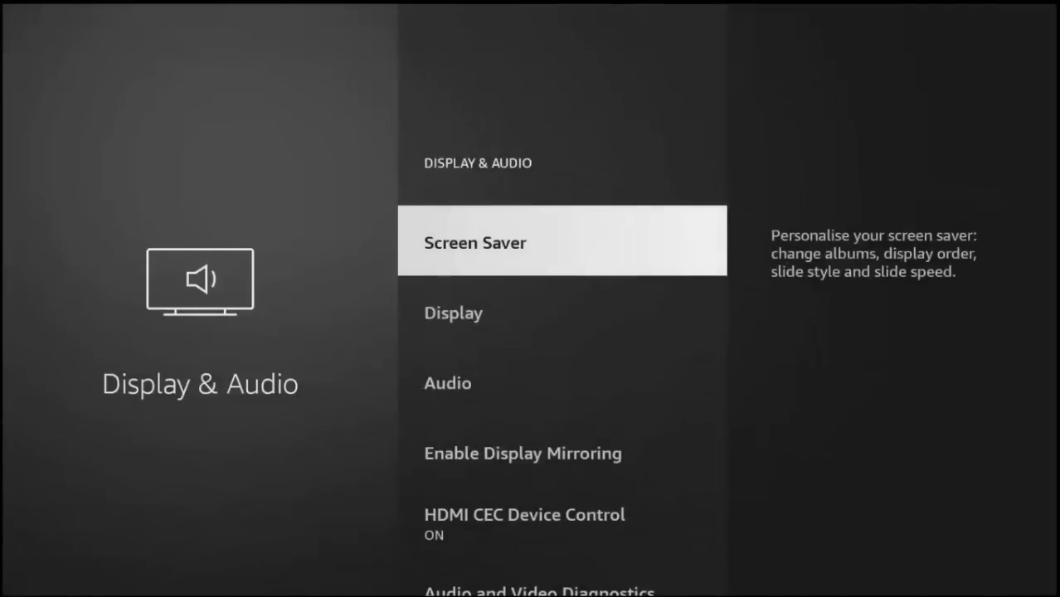
key(Return)
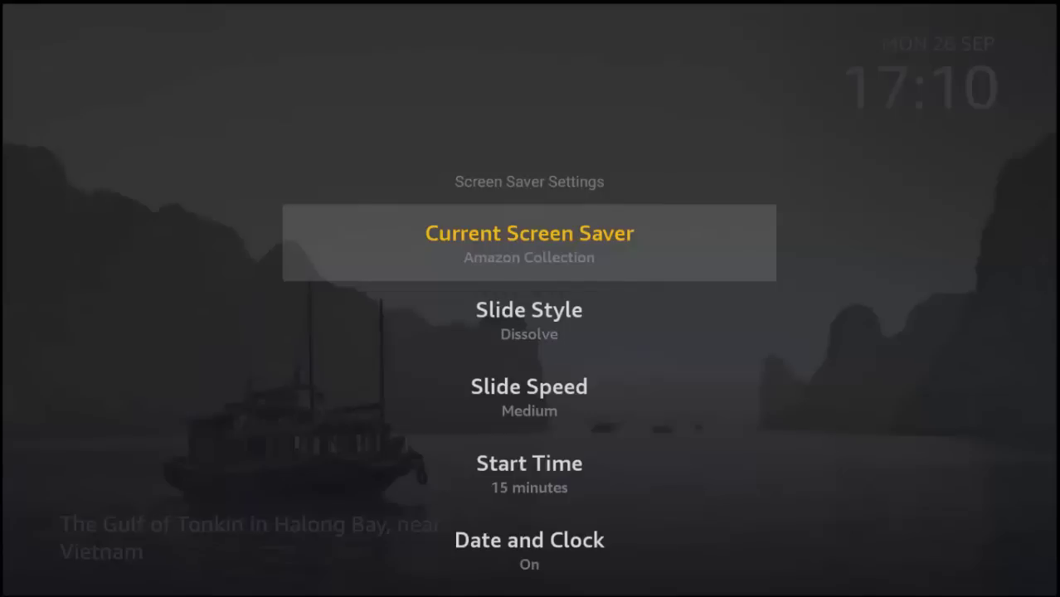
Set the screen saver Start Time to Never
key(Down)
key(Down)
key(Down)
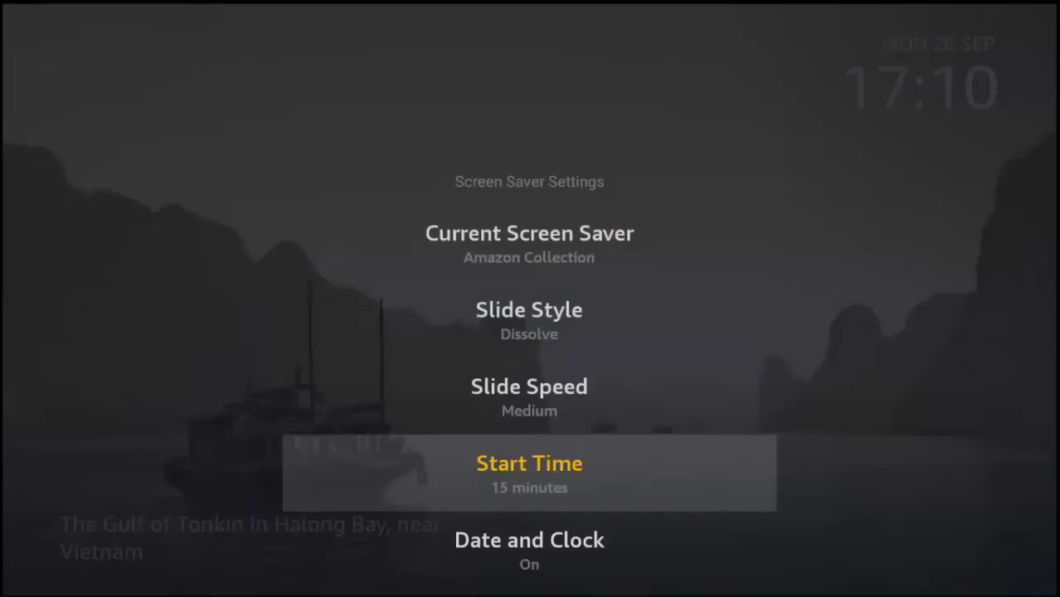
key(Return)
key(Down)
key(Down)
key(Down)
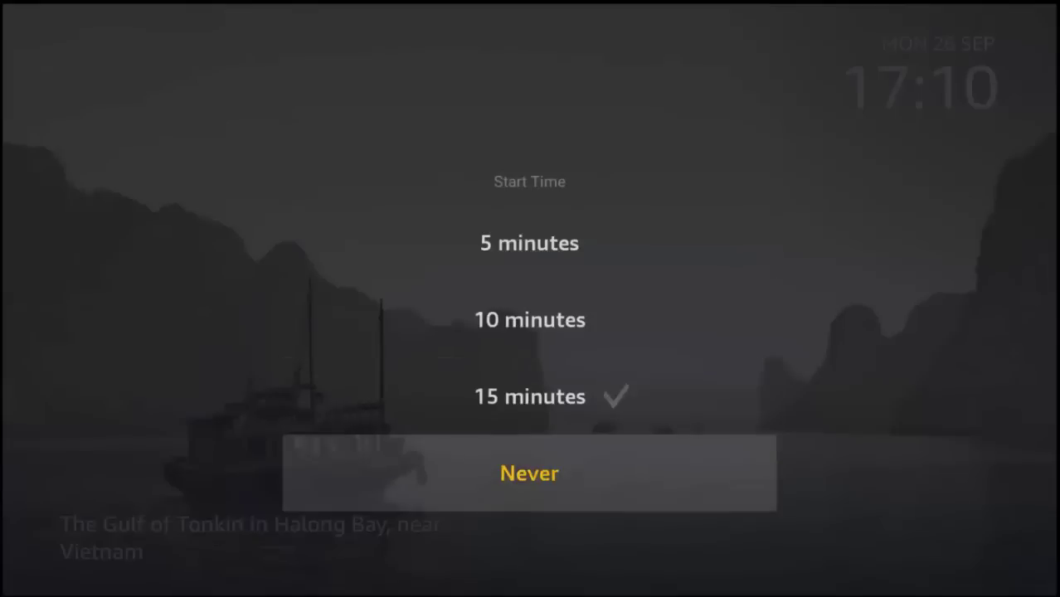
key(Return)
Turn off Date and Clock, Display Info, Alexa Hints and Shuffle
key(Down)
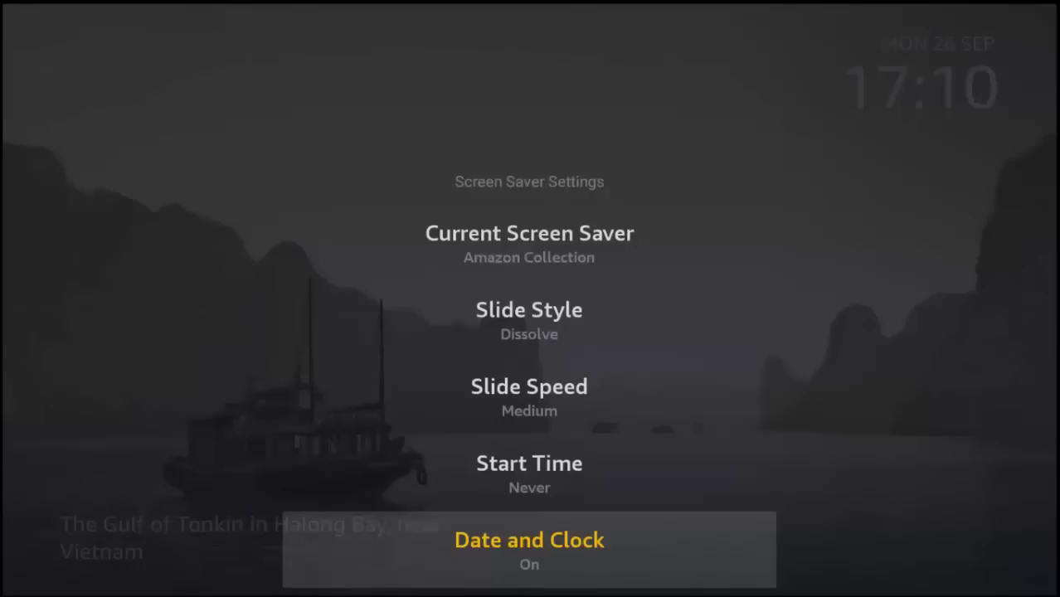
key(Return)
key(Down)
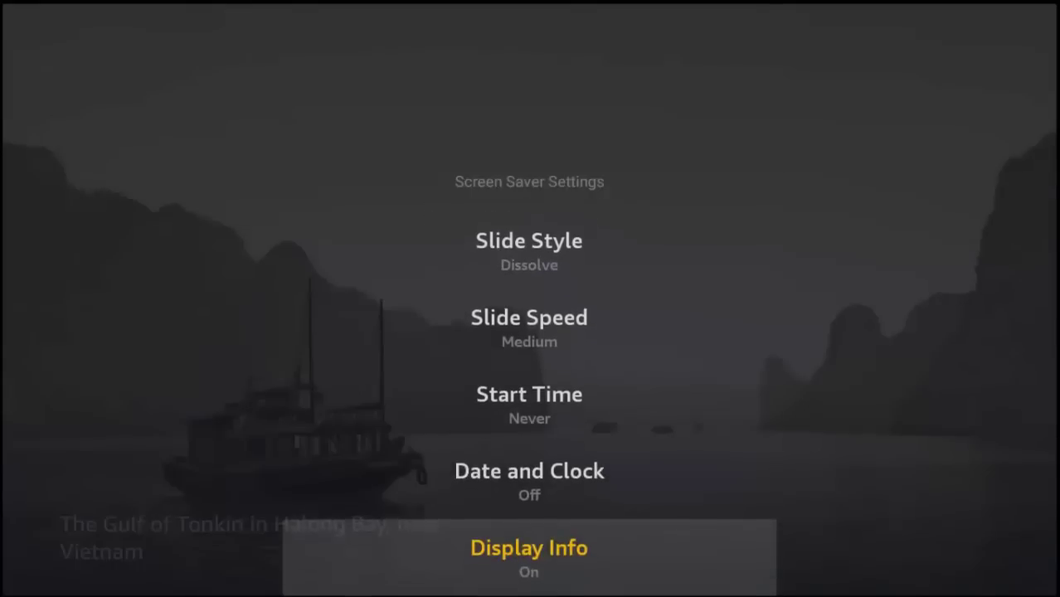
key(Return)
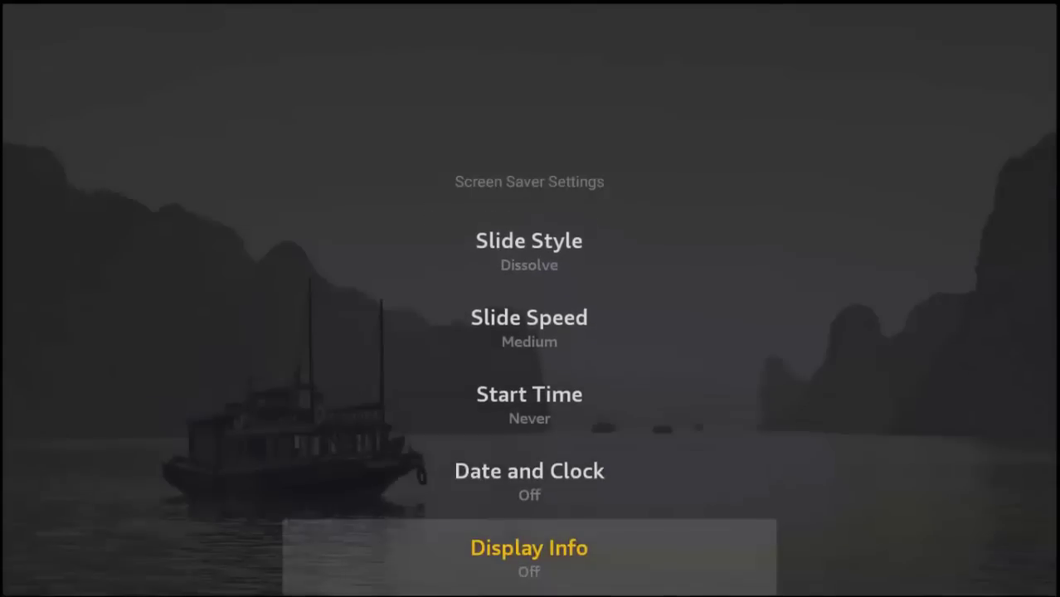
key(Down)
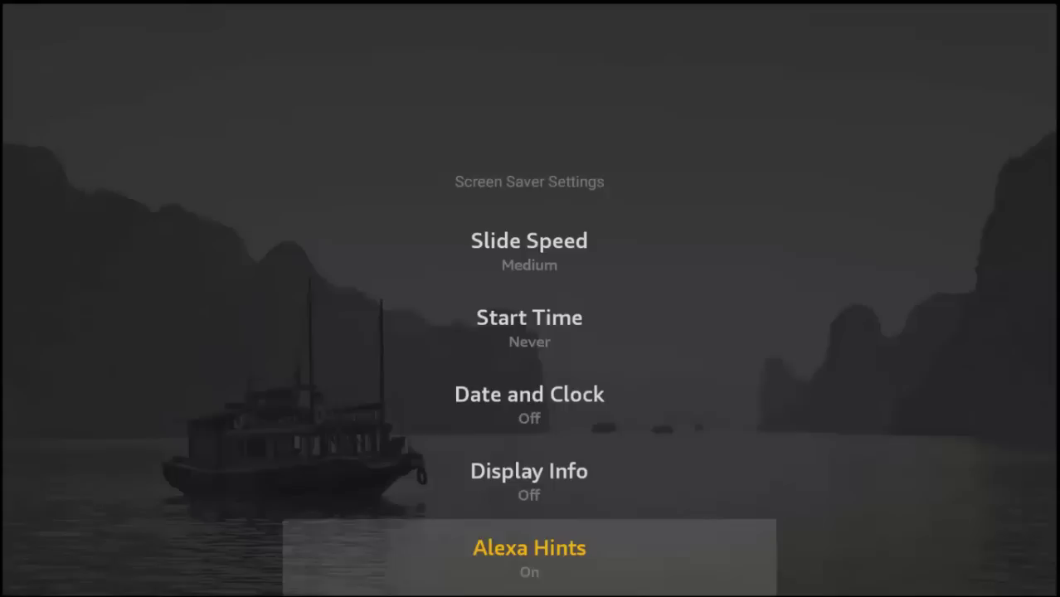
key(Return)
key(Down)
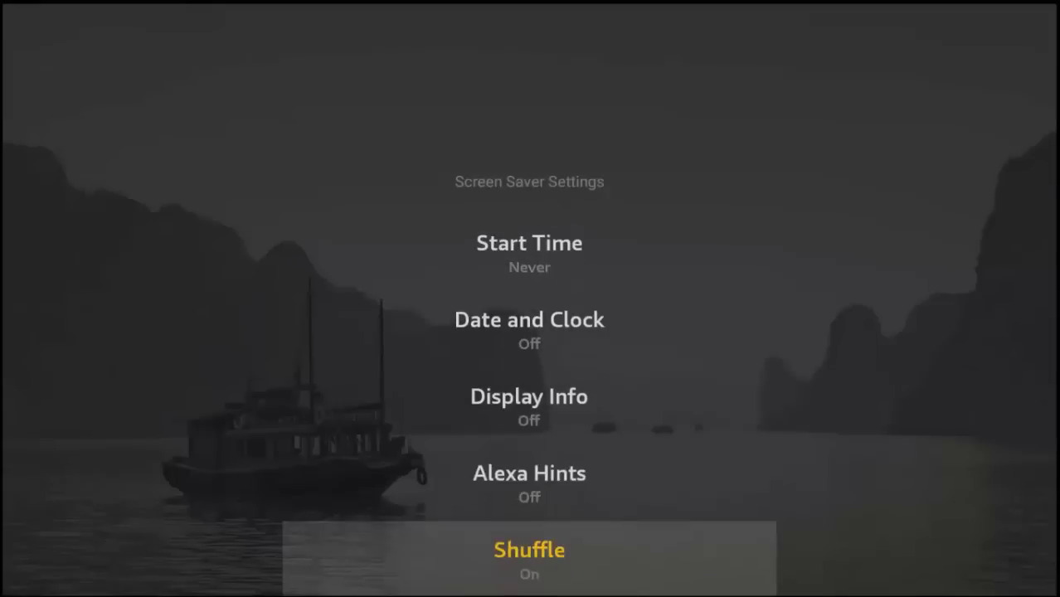
key(Return)
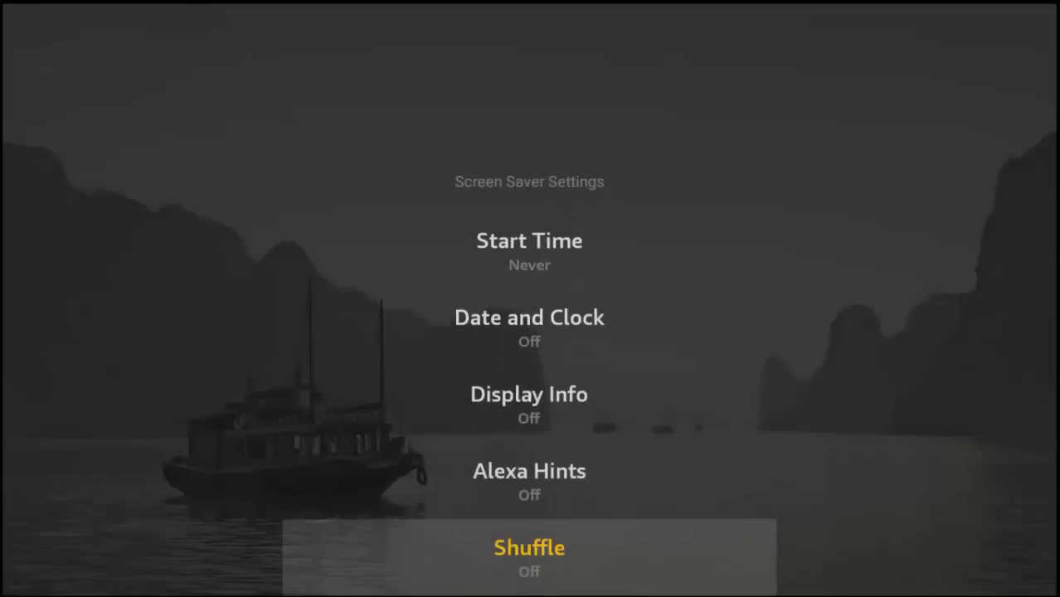
Review the screen saver list to confirm Start Time is Never and the toggles are Off
key(Up)
key(Up)
key(Up)
key(Up)
key(Up)
key(Up)
key(Up)
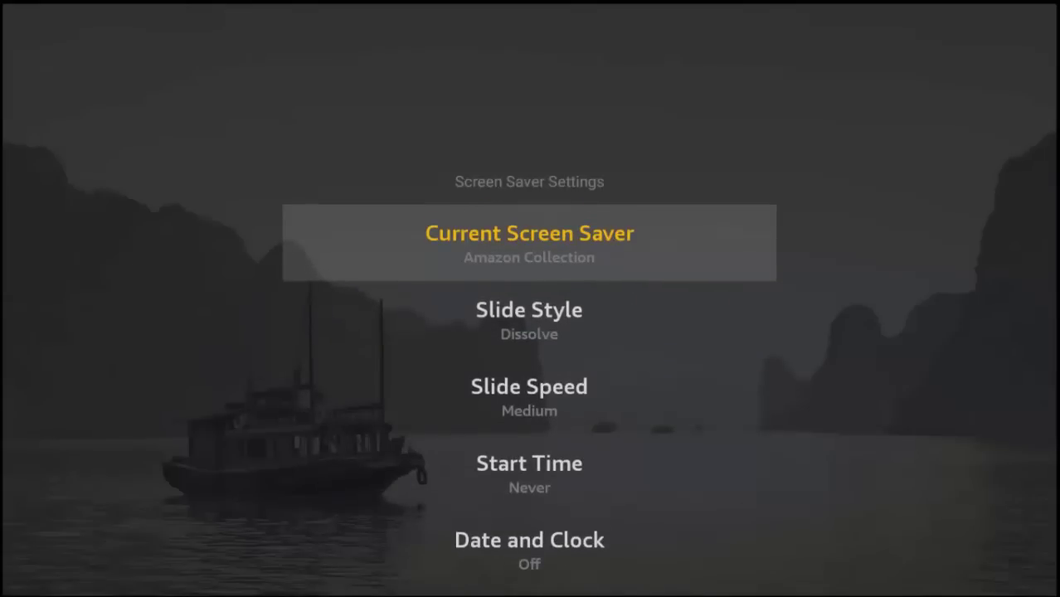
key(Down)
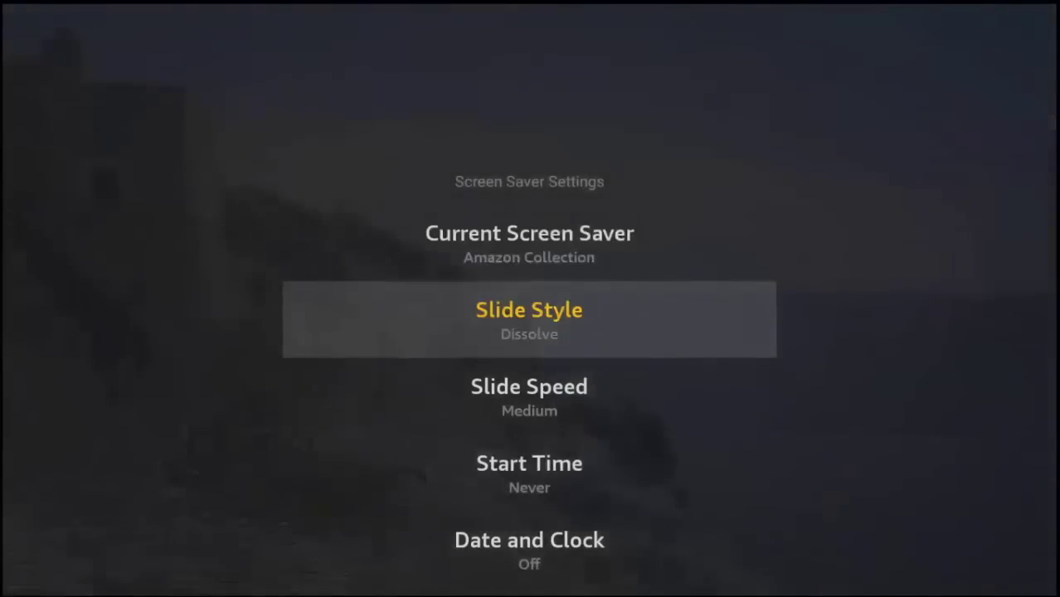
key(Down)
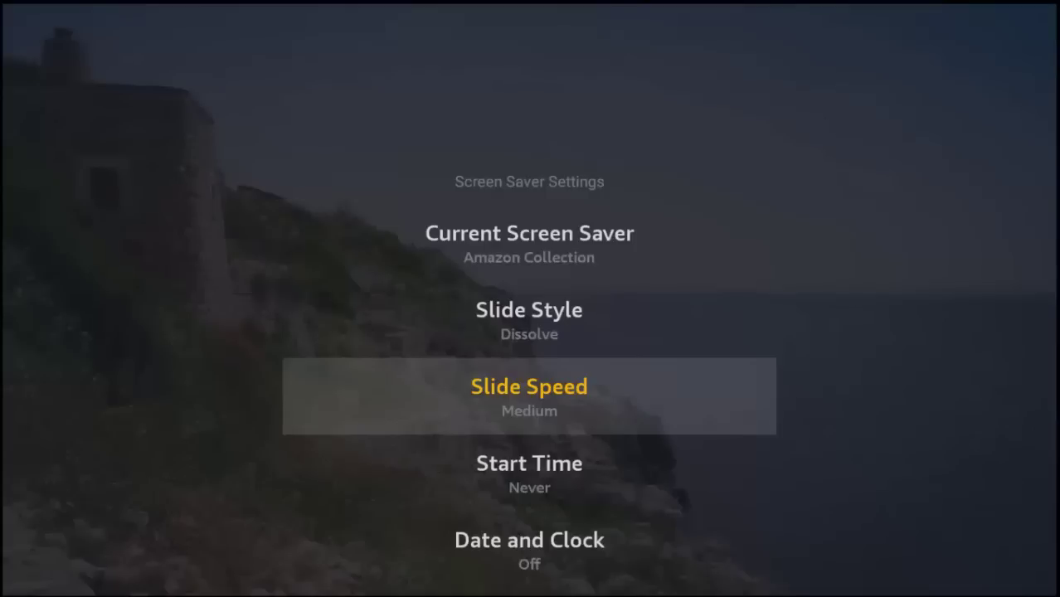
key(Down)
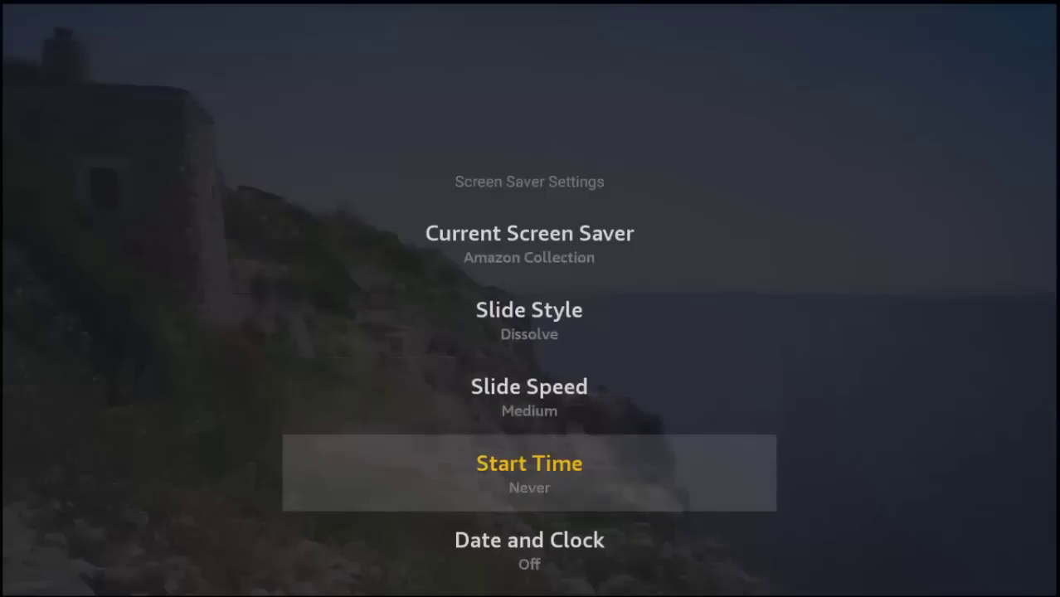
key(Down)
key(Down)
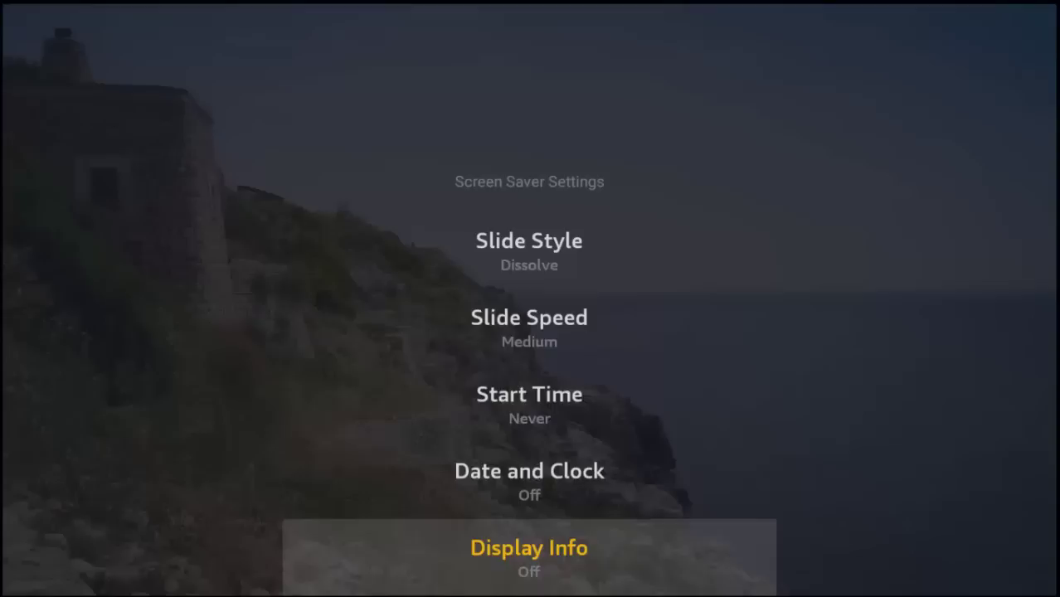
key(Down)
key(Down)
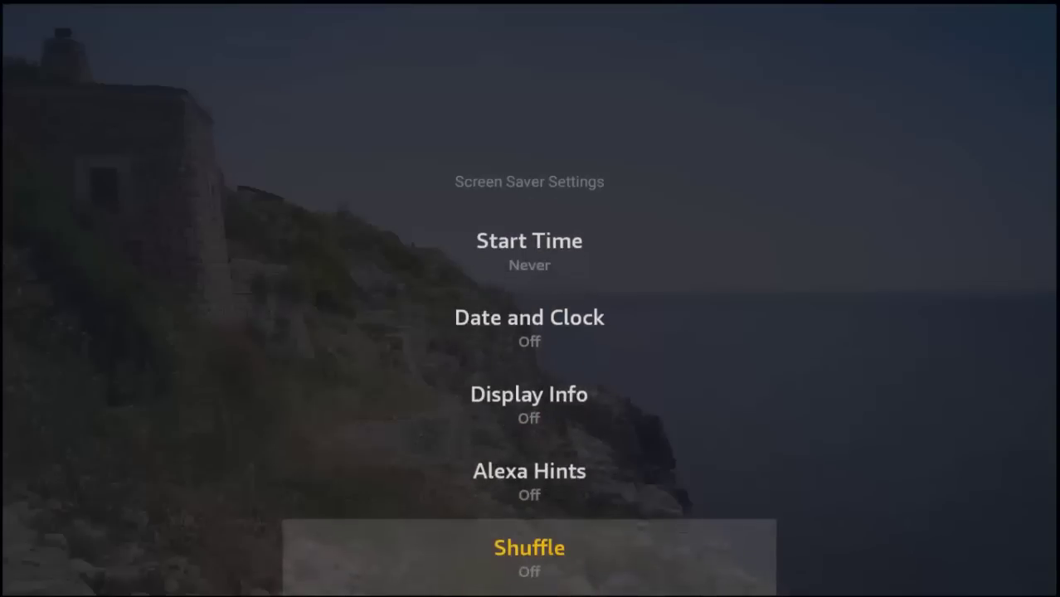
Back out to Settings and open Applications > Manage Installed Applications to reach Screensaver
key(Escape)
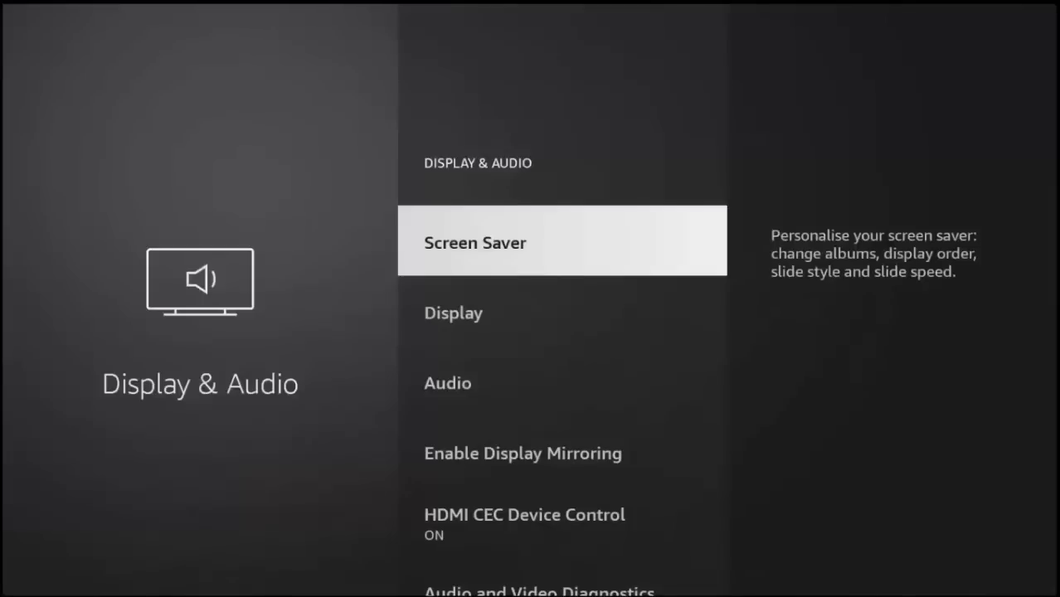
key(Escape)
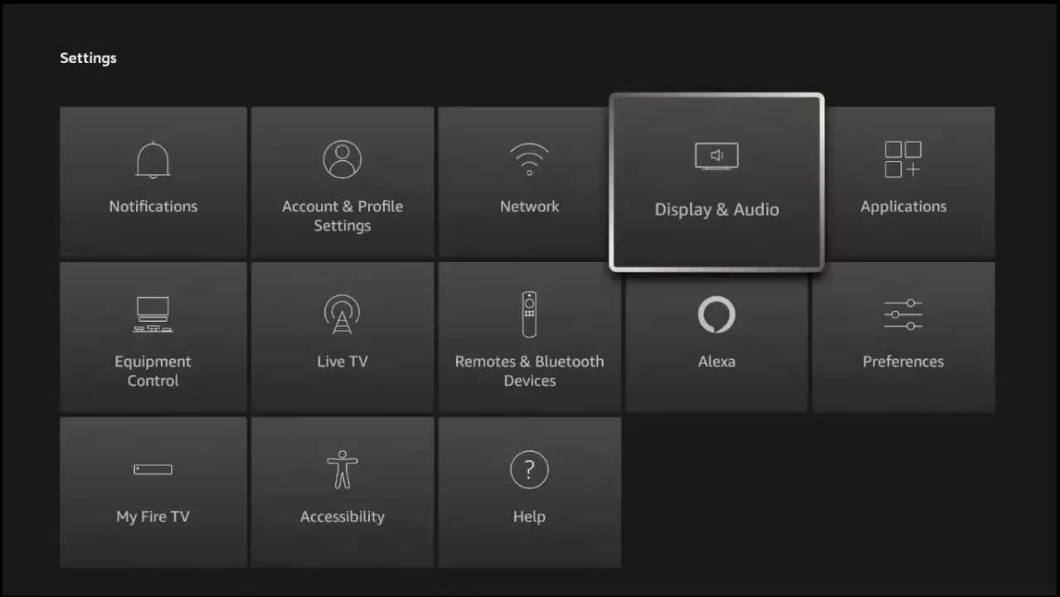
key(Right)
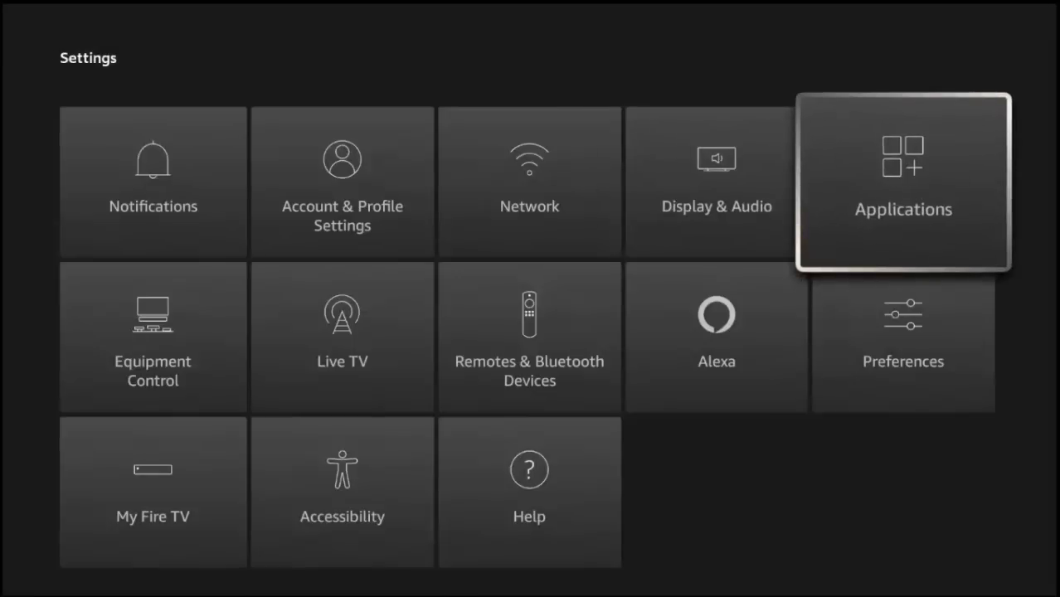
key(Return)
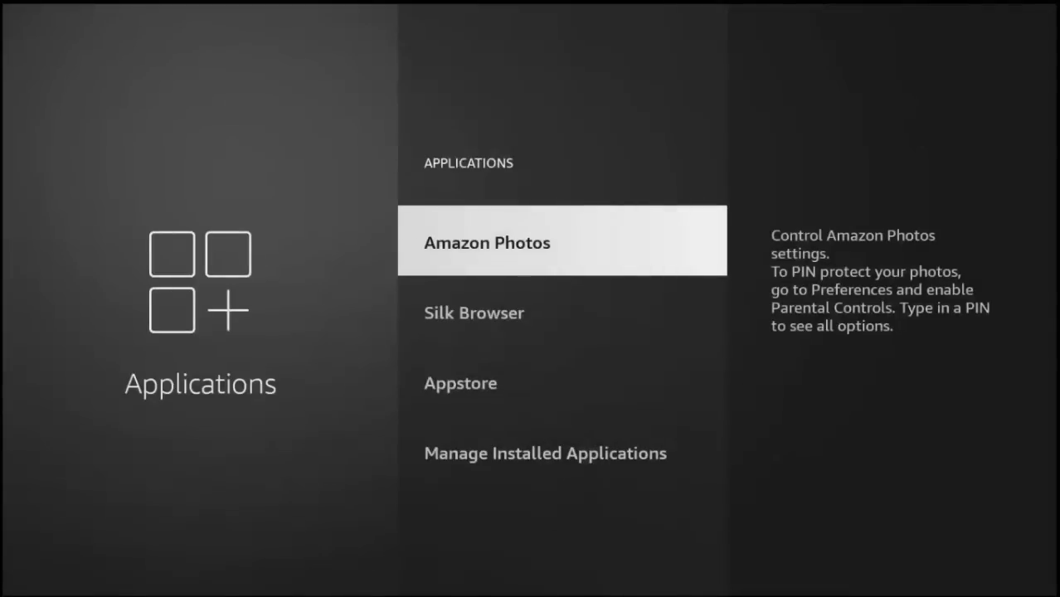
key(Down)
key(Down)
key(Down)
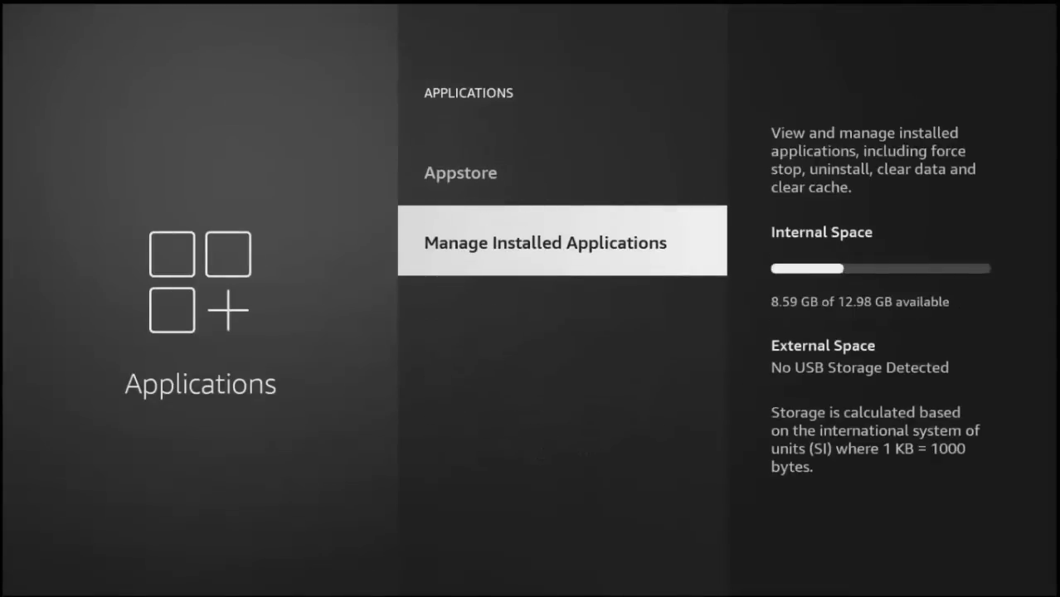
key(Return)
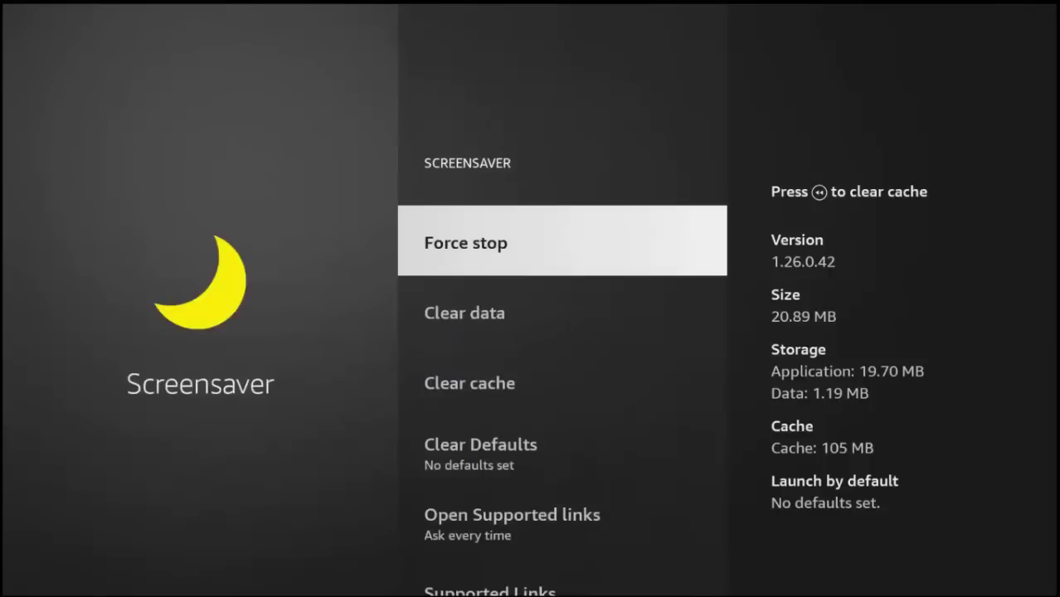
Clear the Screensaver app's data, confirming, then clear its cache to 0 B
key(Down)
key(Return)
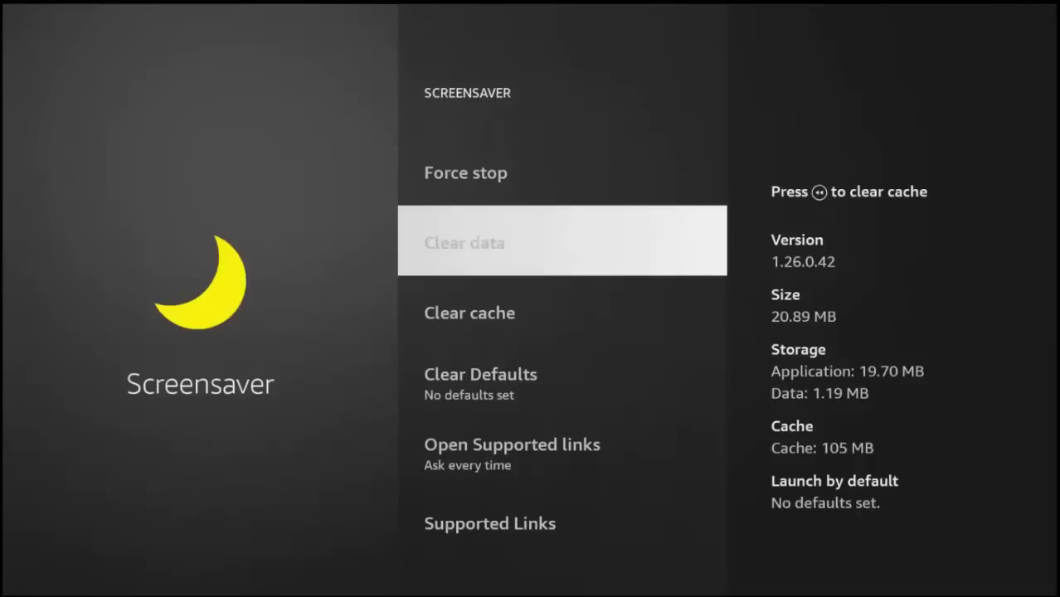
key(Return)
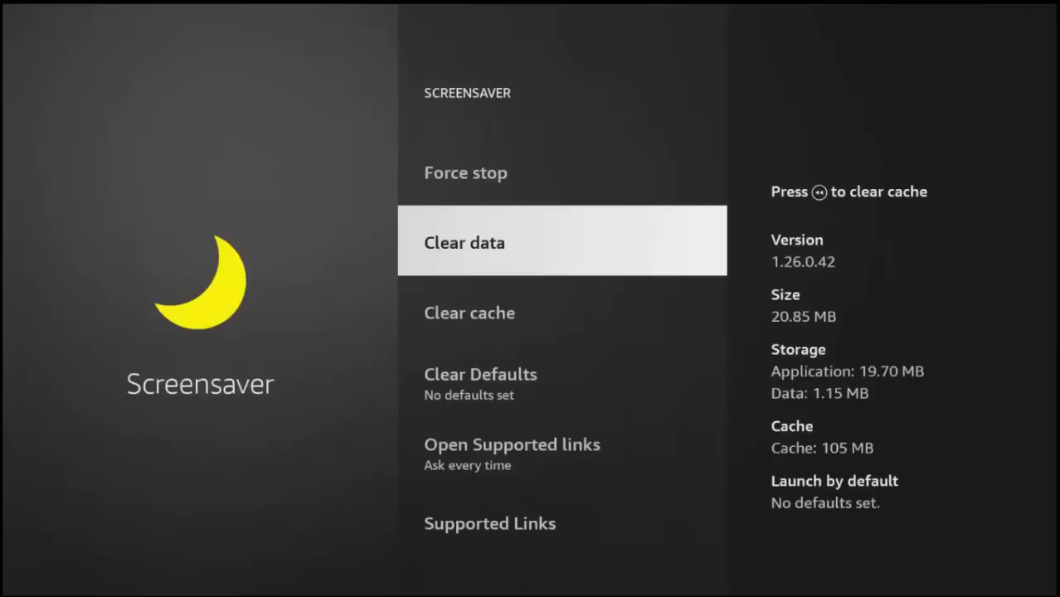
key(Down)
key(Return)
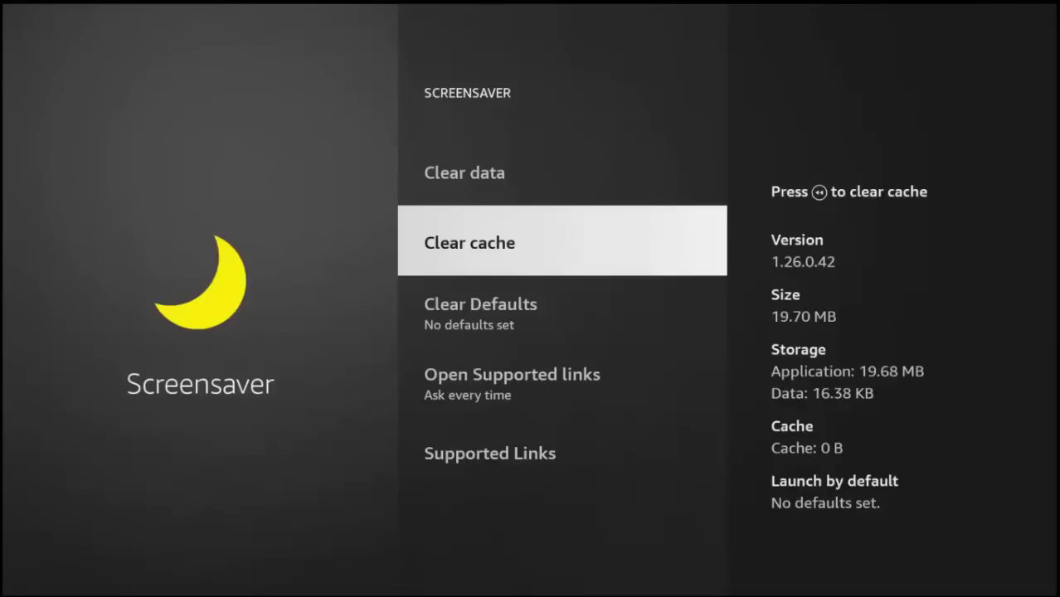
Return to the main Settings grid through the quick menu's Settings shortcut
key(Escape)
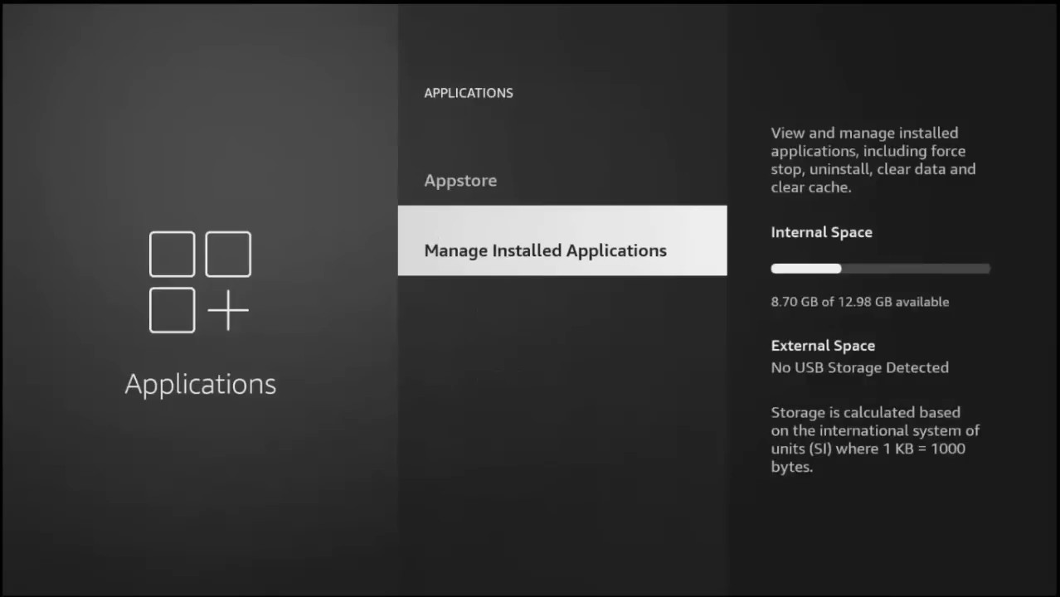
key(Up)
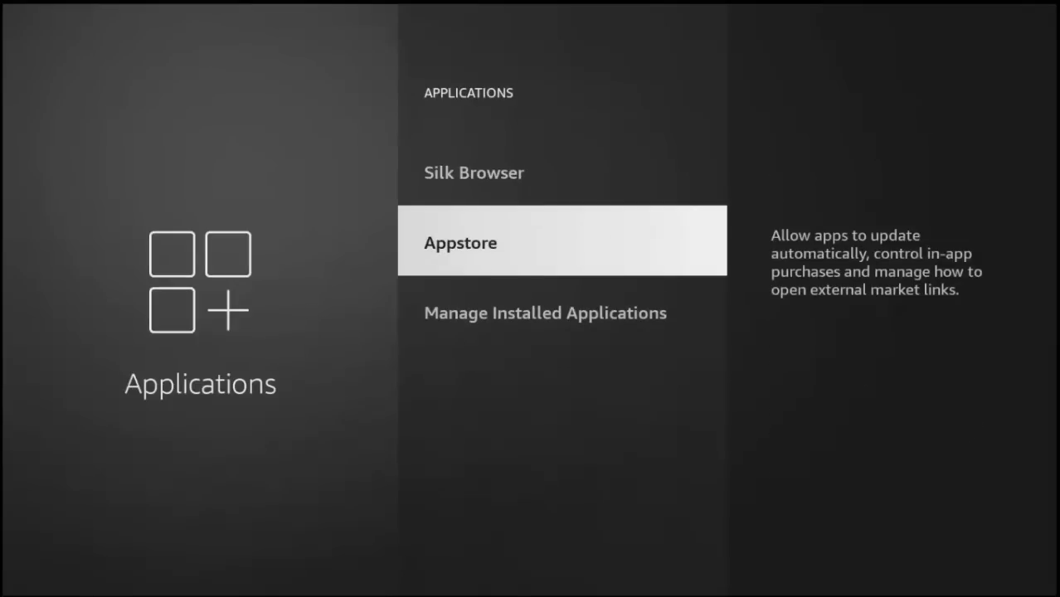
key(Escape)
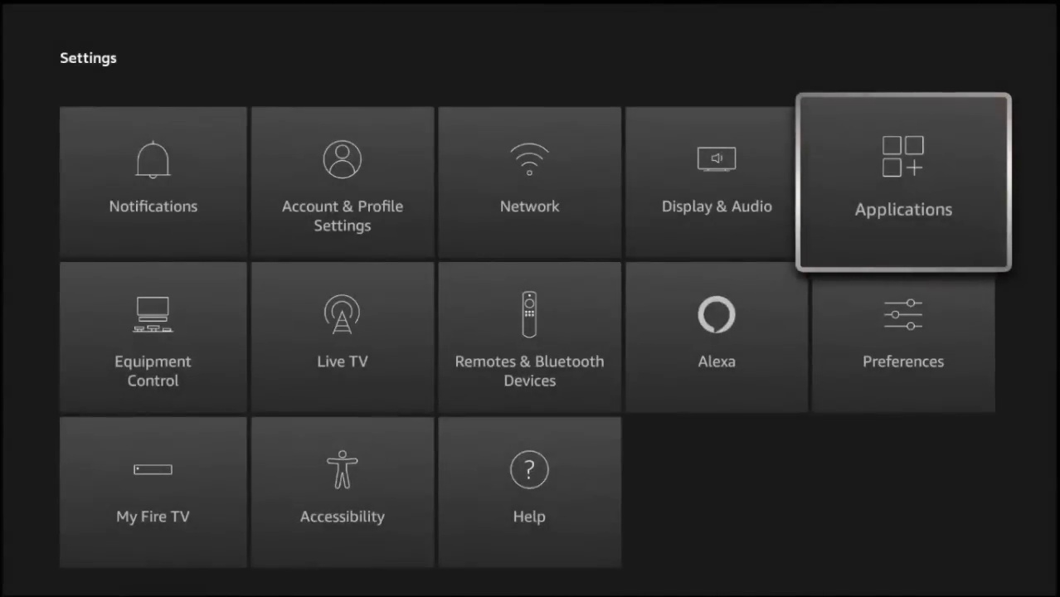
key(Home)
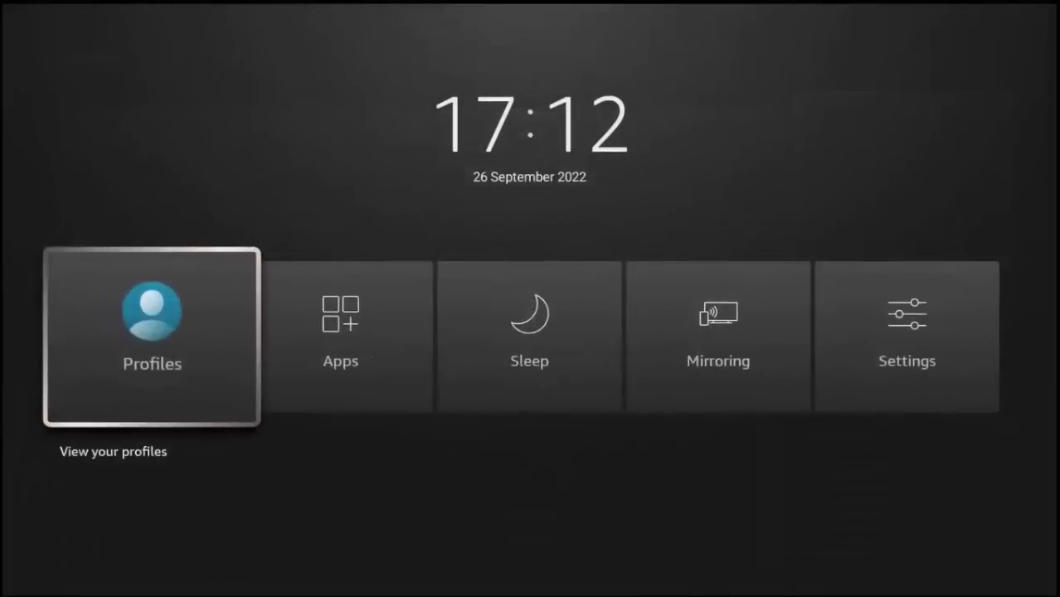
key(Right)
key(Right)
key(Right)
key(Right)
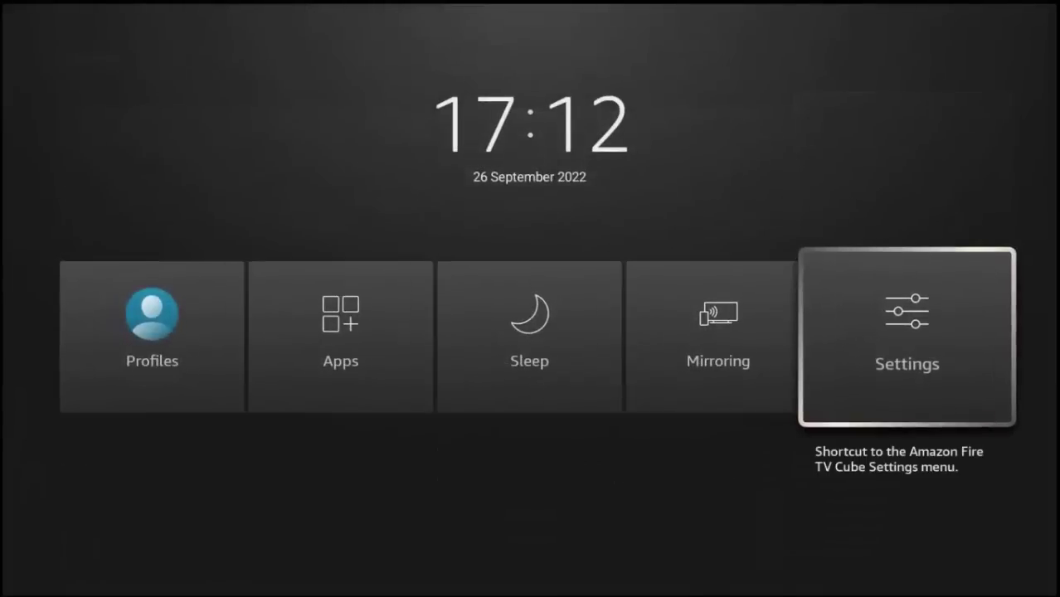
key(Return)
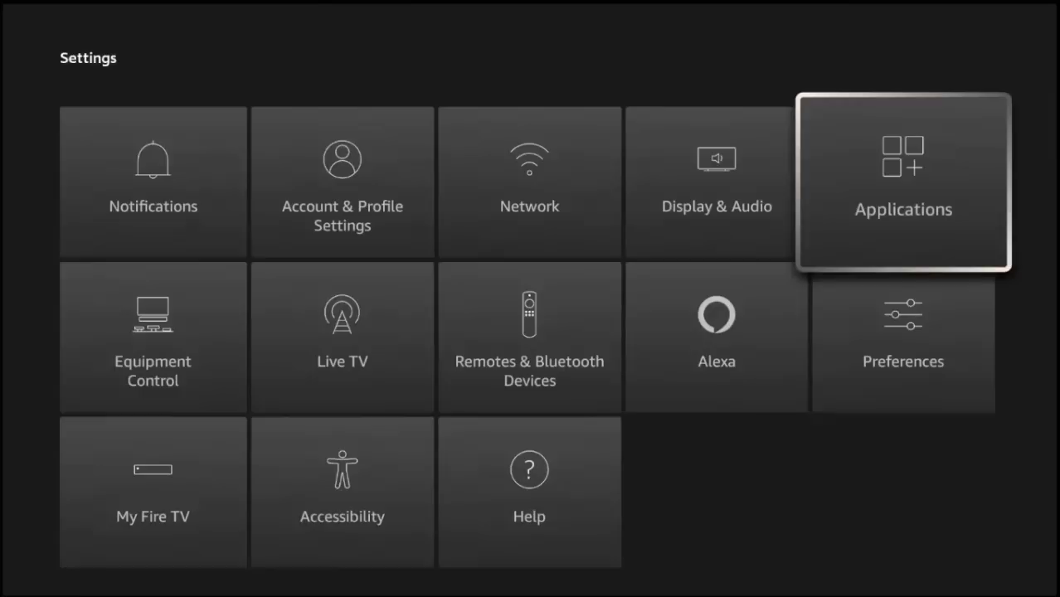
Open Applications > Appstore and view External Market Links, leaving it on Ask Before Opening
key(Return)
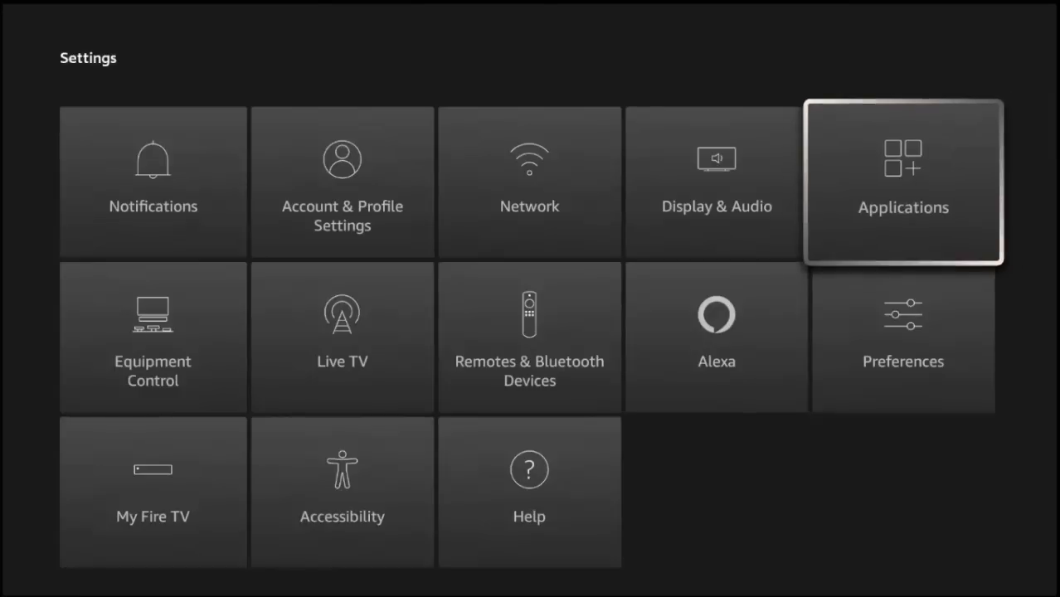
key(Down)
key(Down)
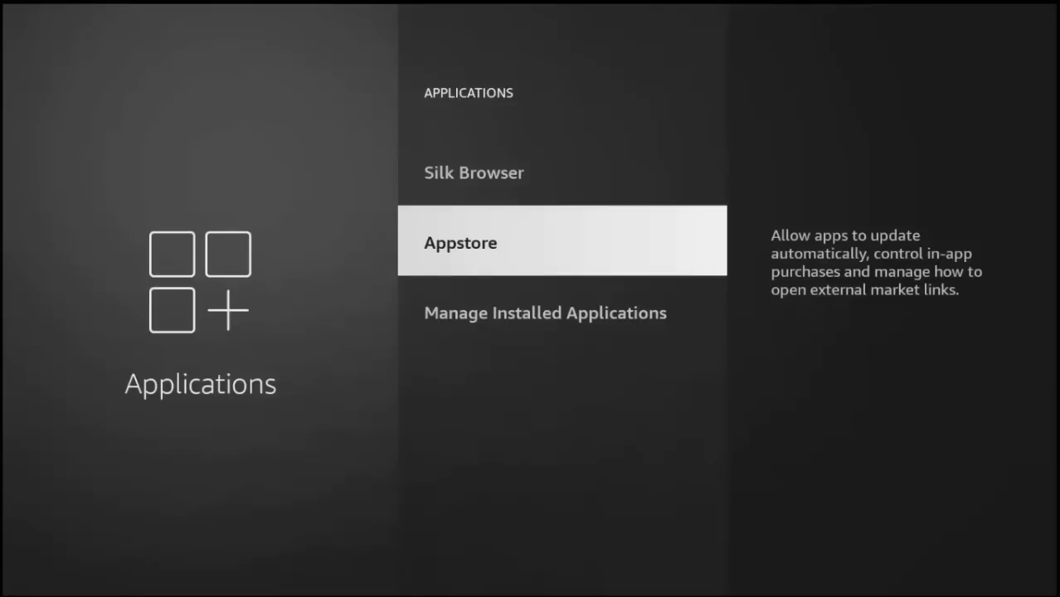
key(Return)
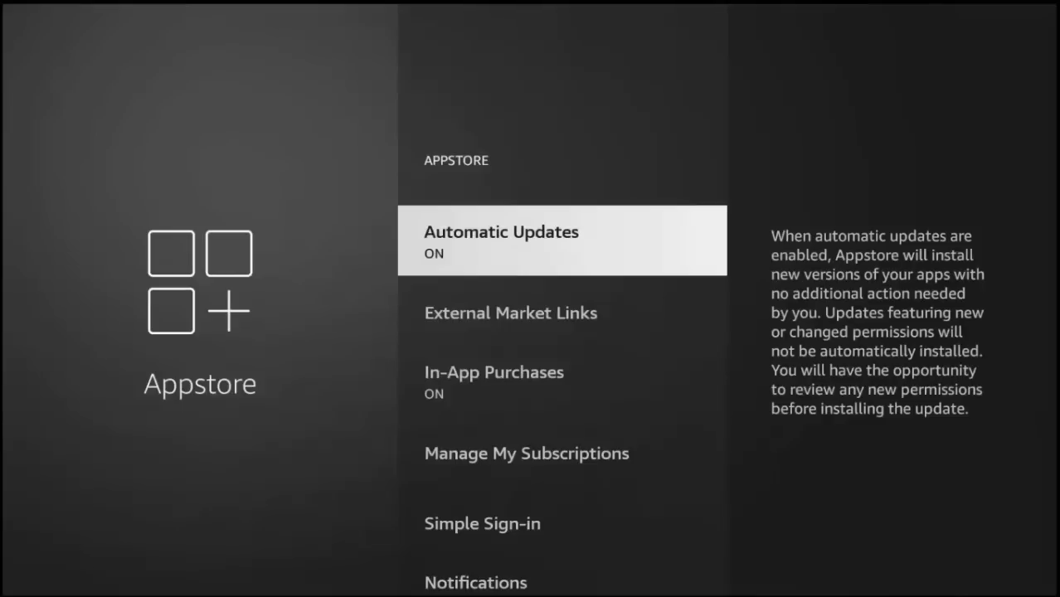
key(Down)
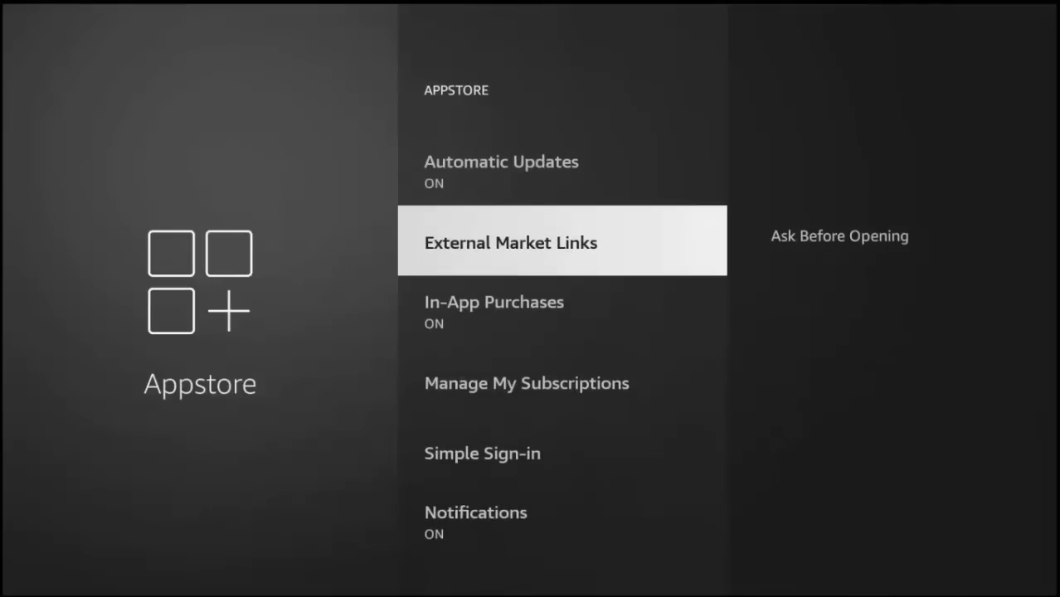
key(Return)
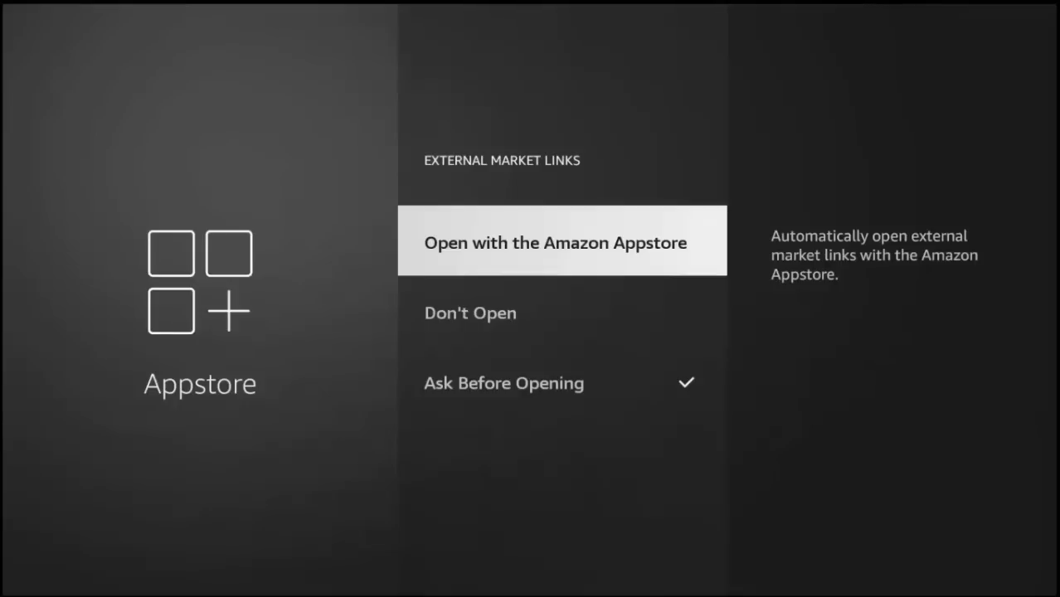
key(Escape)
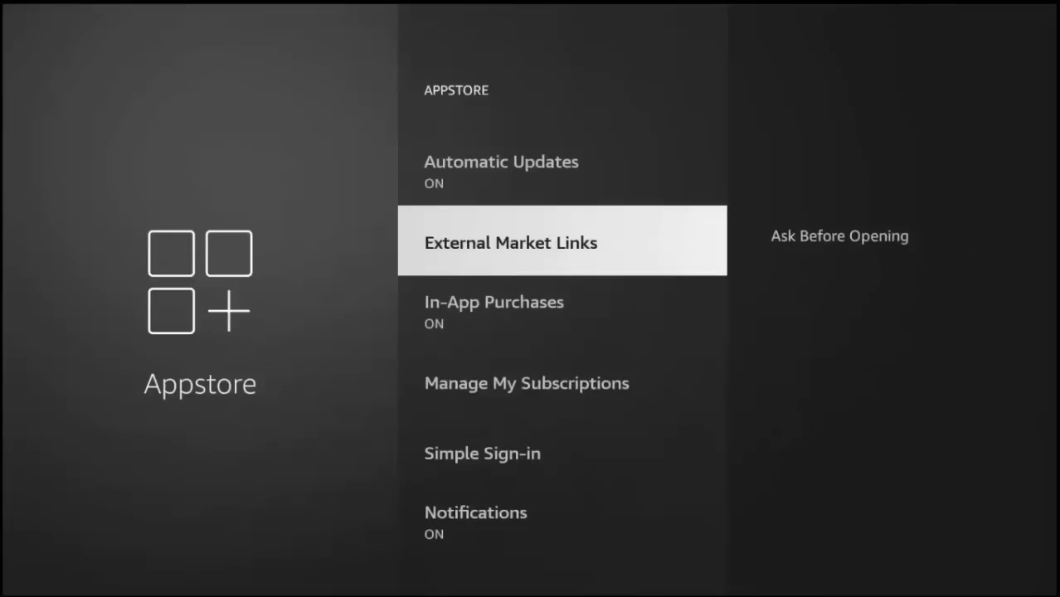
Switch Appstore In-App Purchases and Appstore notifications Off, then leave Appstore settings
key(Down)
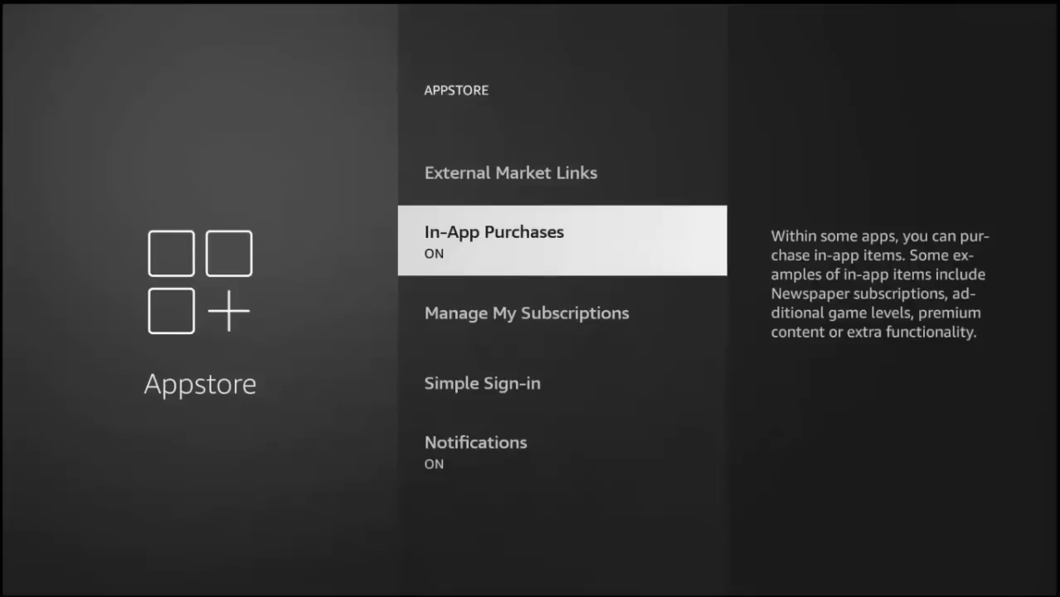
key(Return)
key(Down)
key(Down)
key(Down)
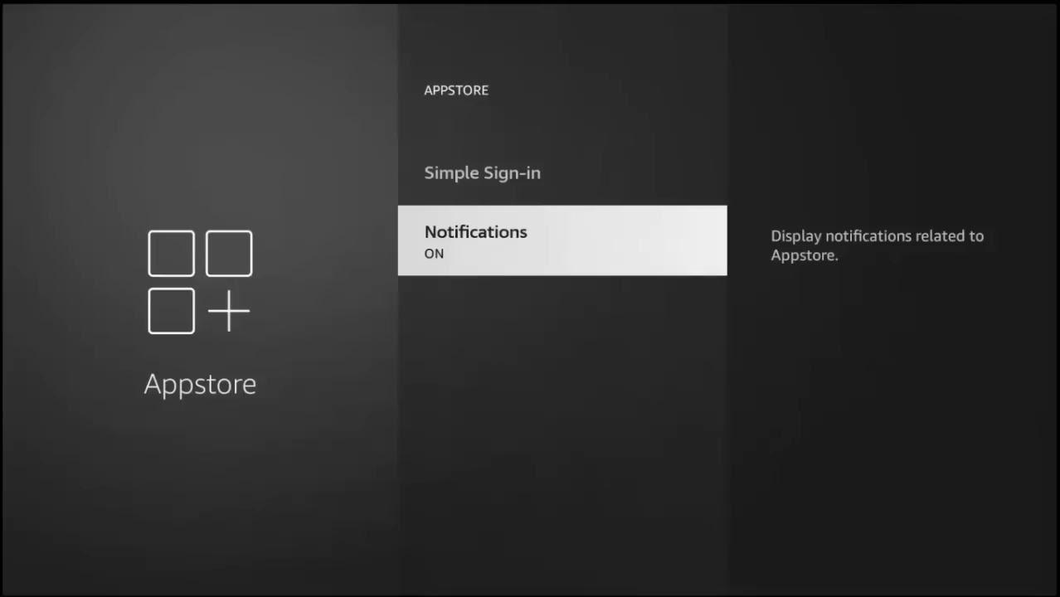
key(Return)
key(Escape)
key(Escape)
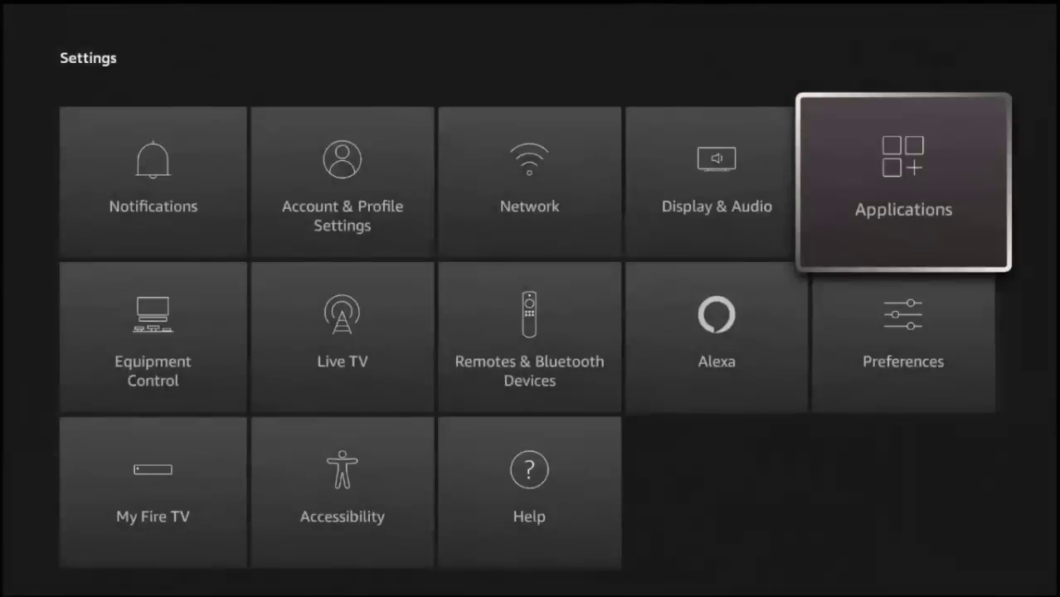
Go to Preferences > Privacy Settings and confirm turning Device Usage Data Off
key(Down)
key(Left)
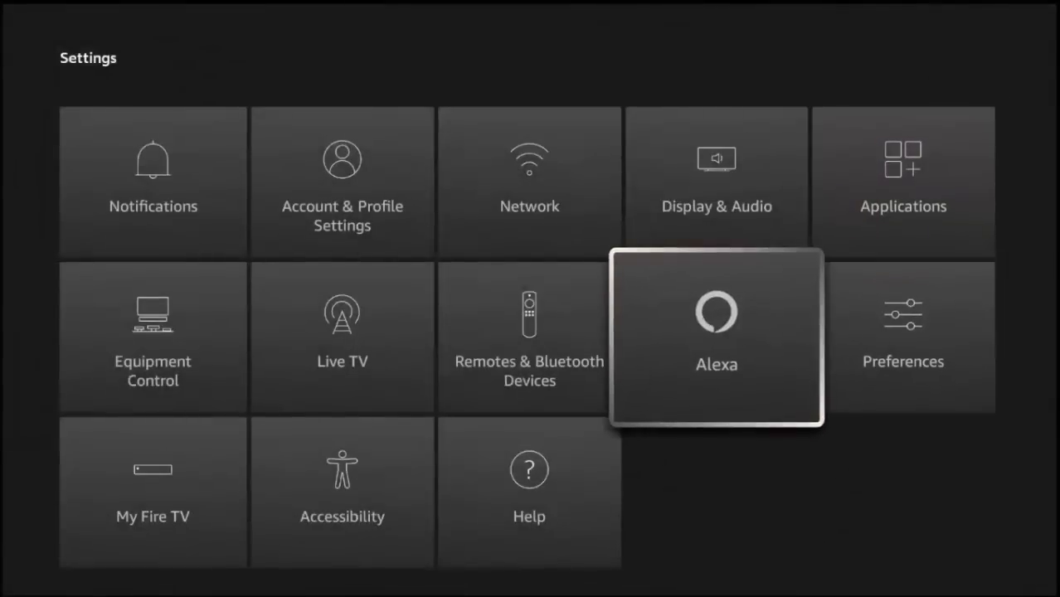
key(Right)
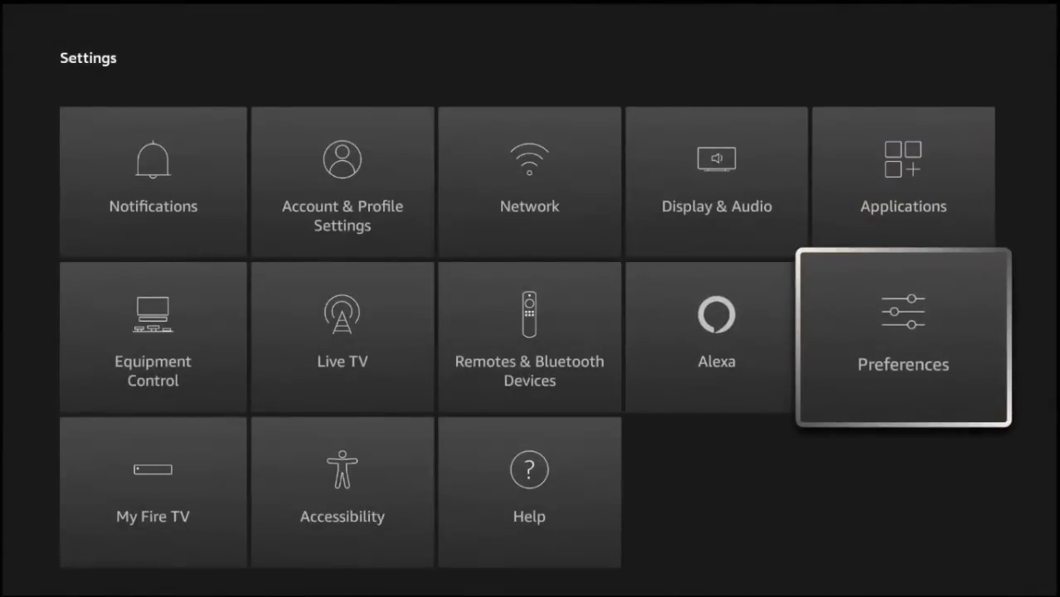
key(Return)
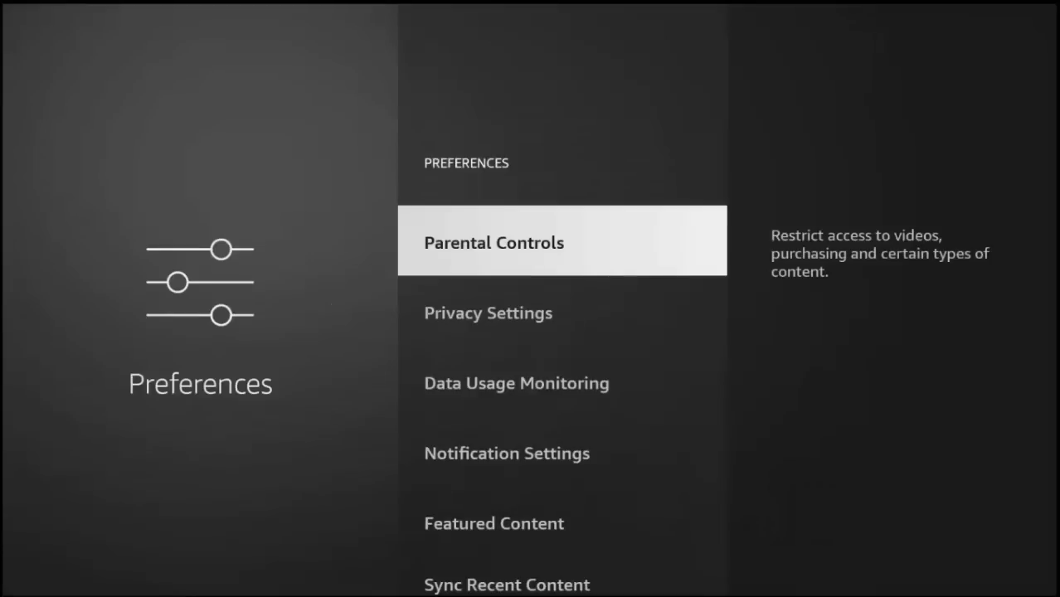
key(Down)
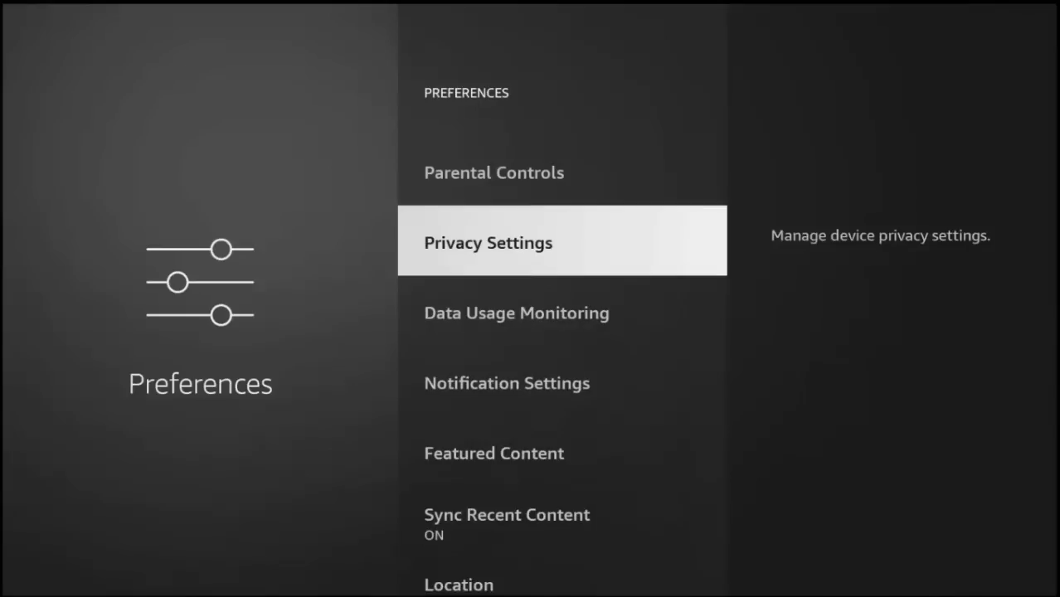
key(Return)
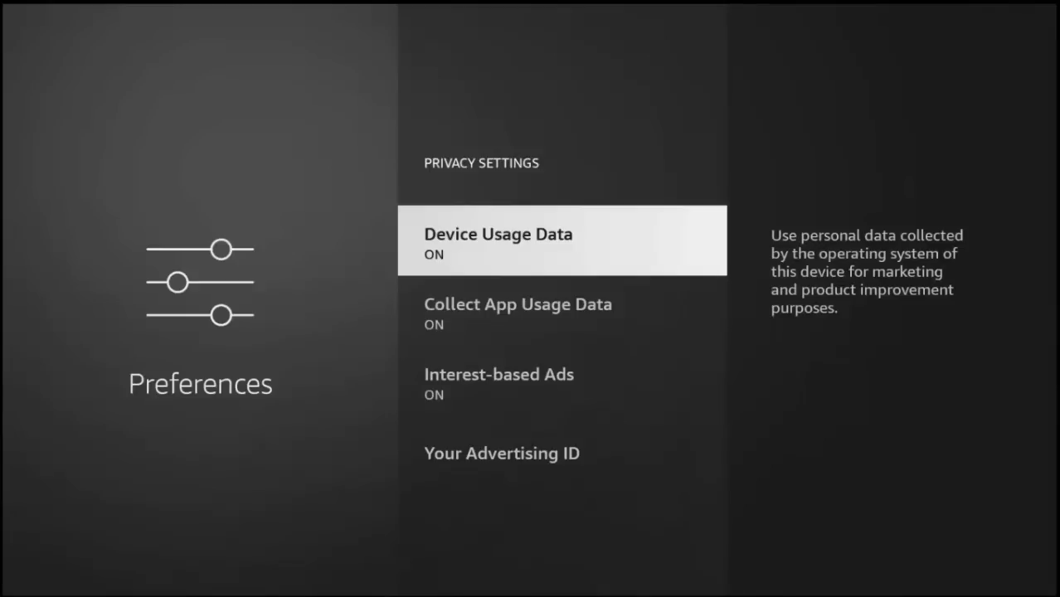
key(Return)
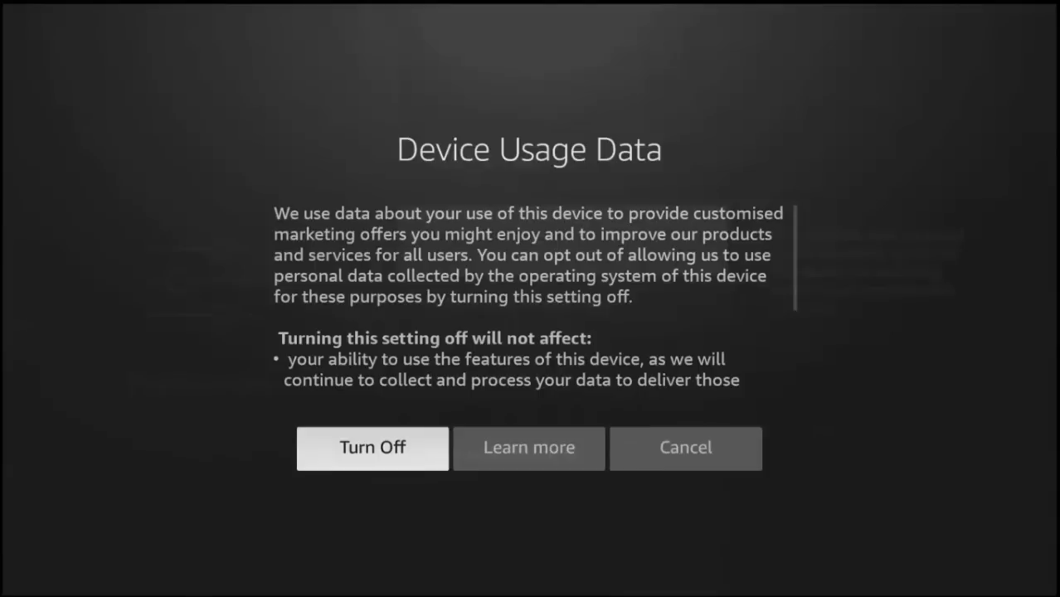
key(Return)
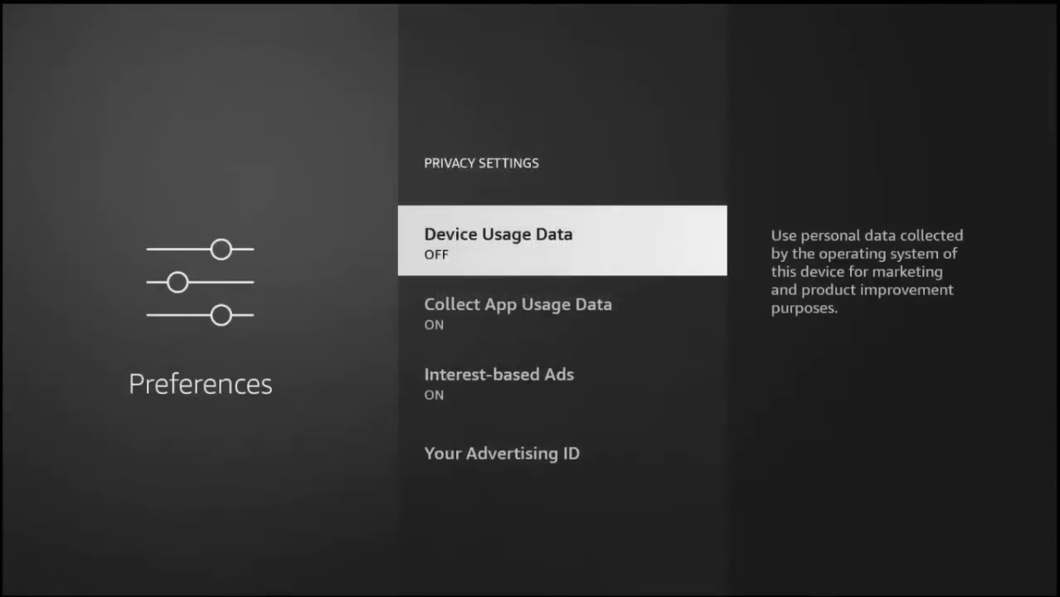
Turn Collect App Usage Data and Interest-based Ads Off, then back out to Preferences
key(Down)
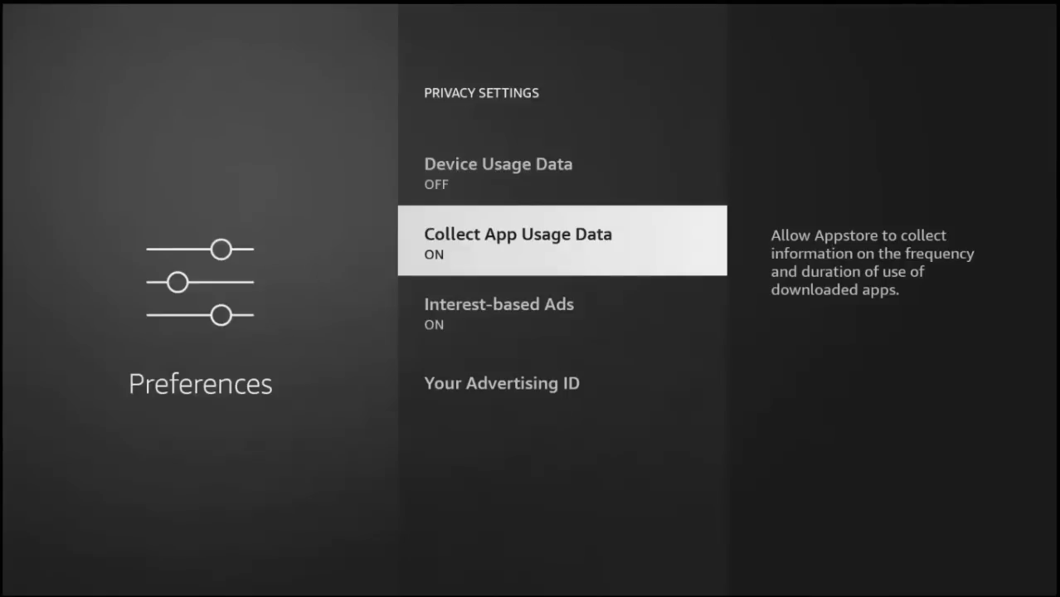
key(Return)
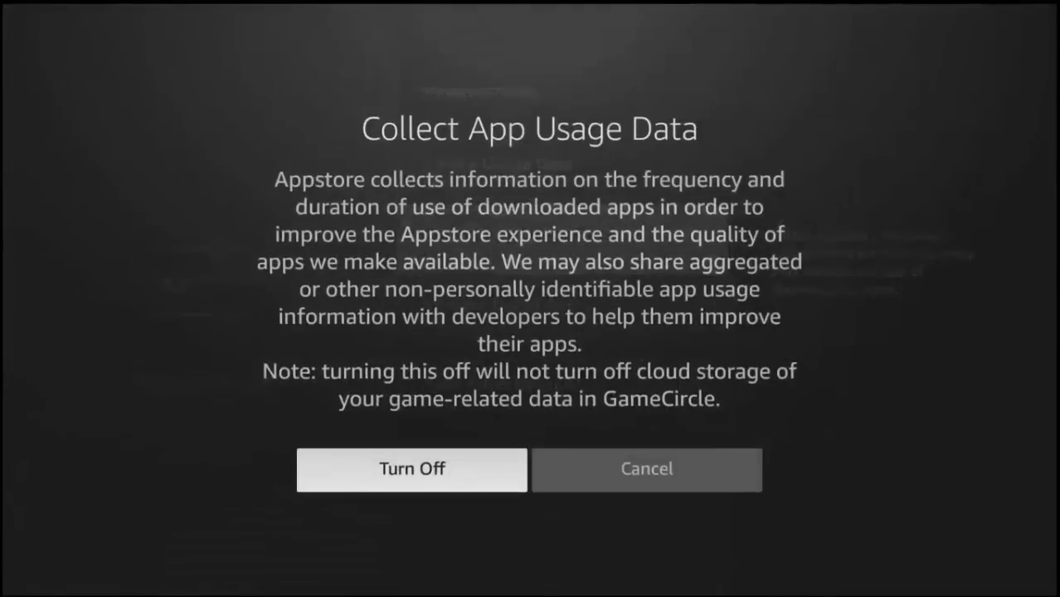
key(Return)
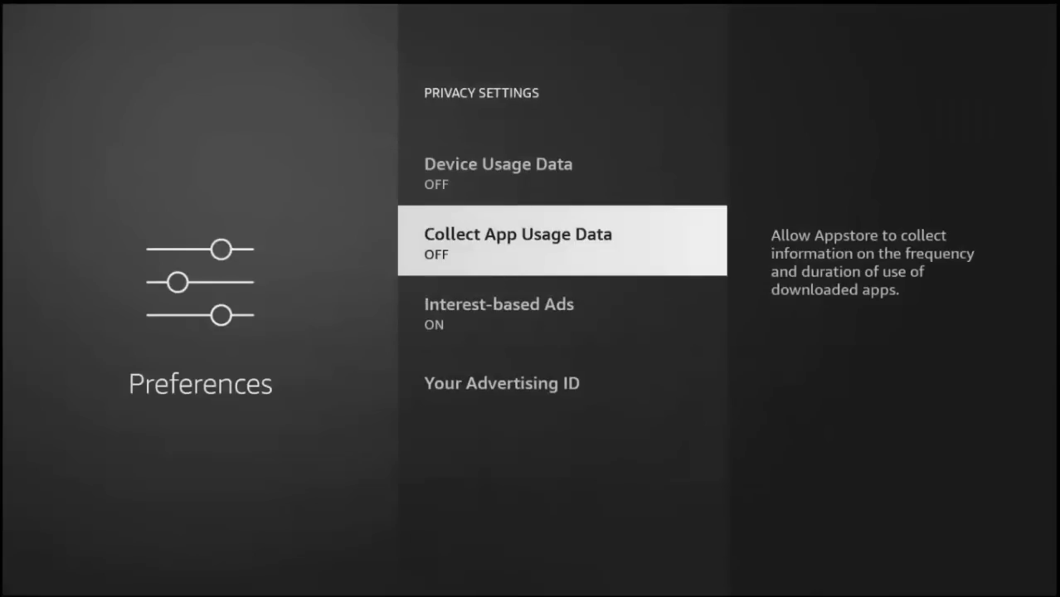
key(Down)
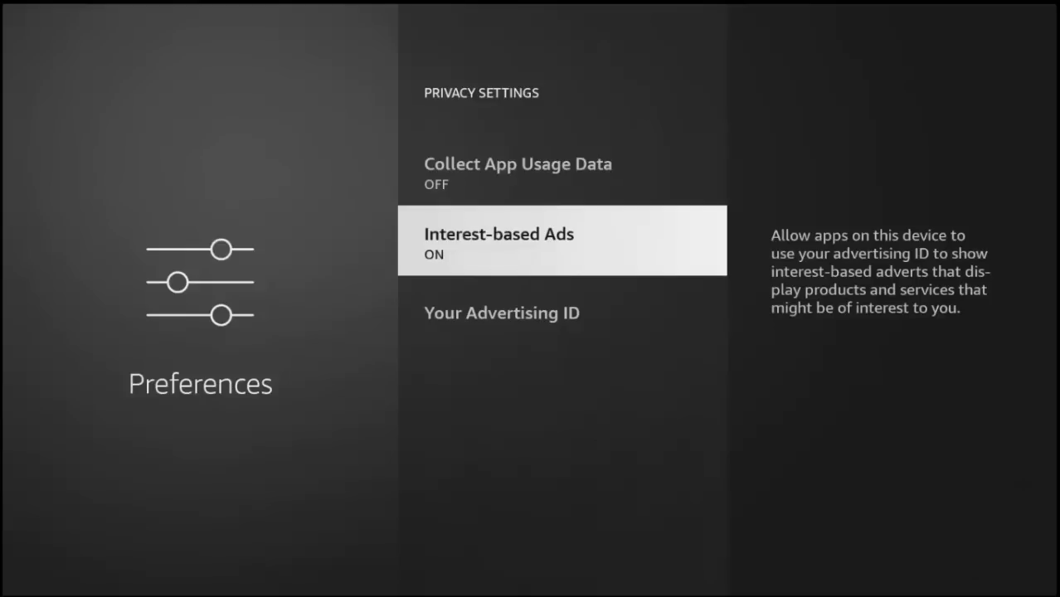
key(Return)
key(Return)
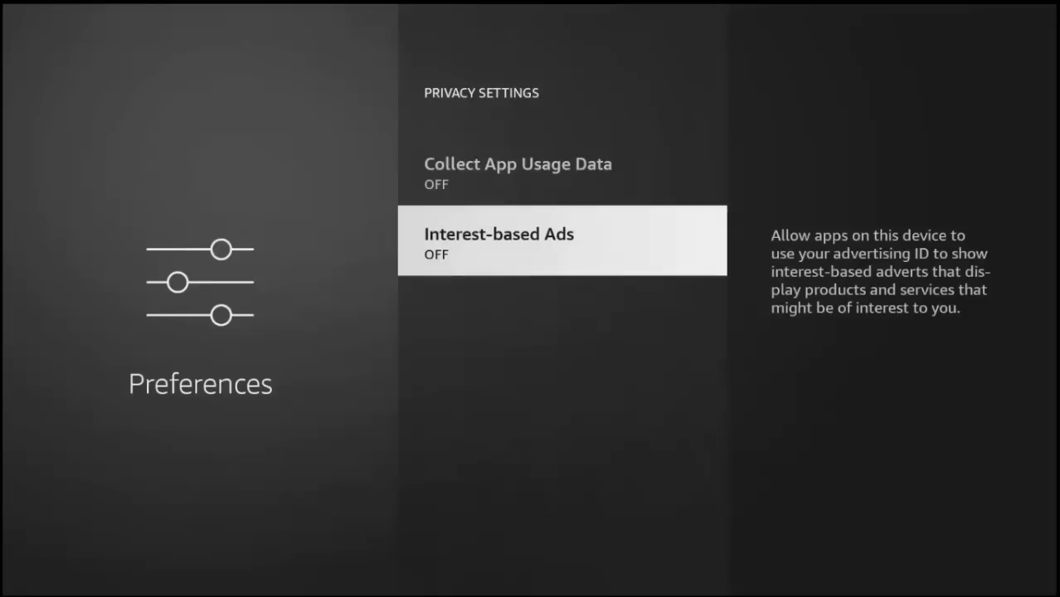
key(Escape)
Switch Do Not Interrupt On in Notification Settings and return to Preferences
key(Down)
key(Down)
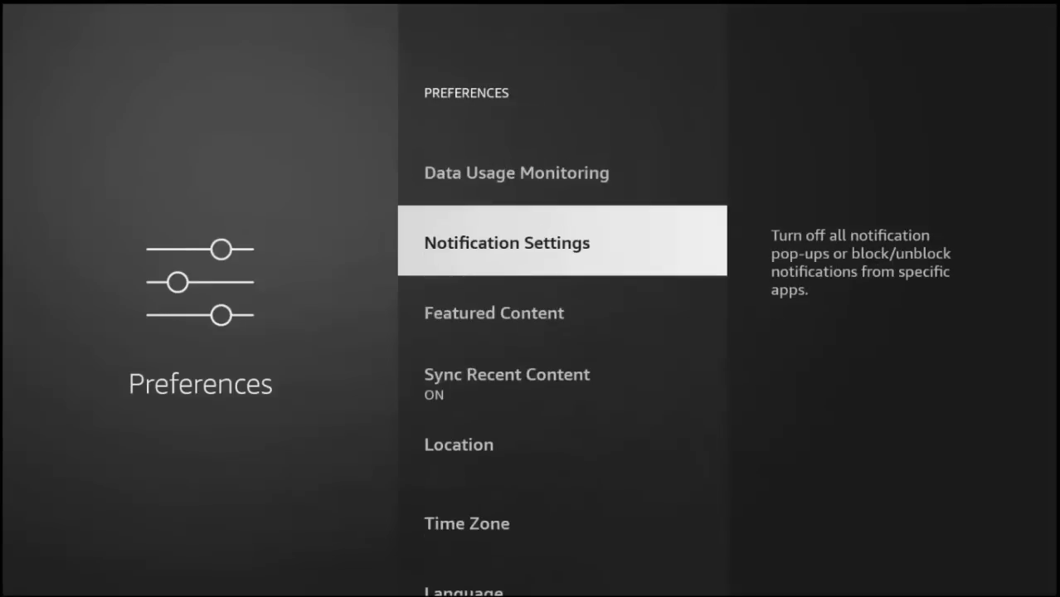
key(Return)
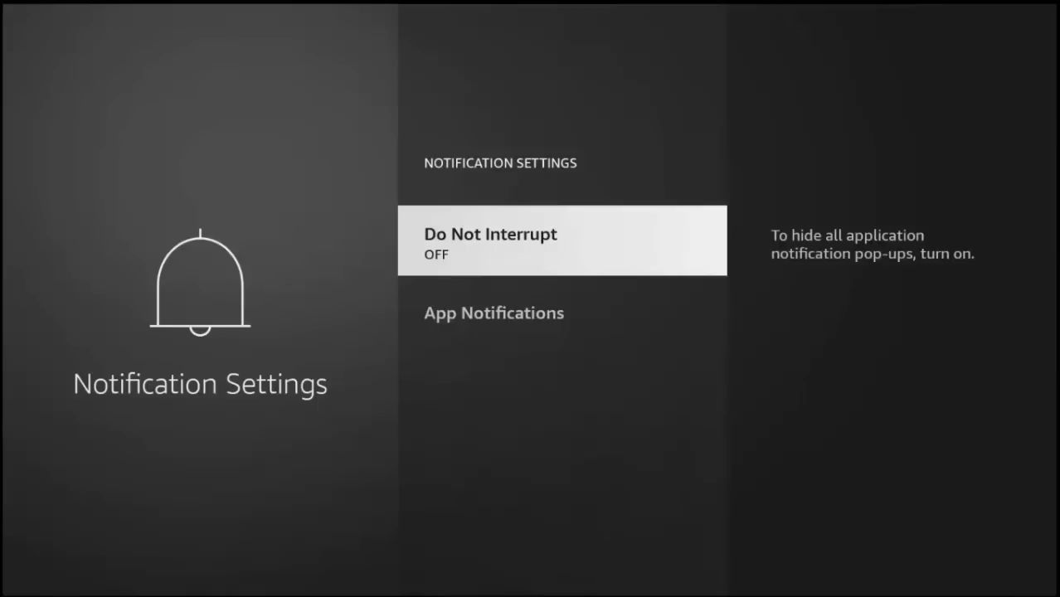
key(Return)
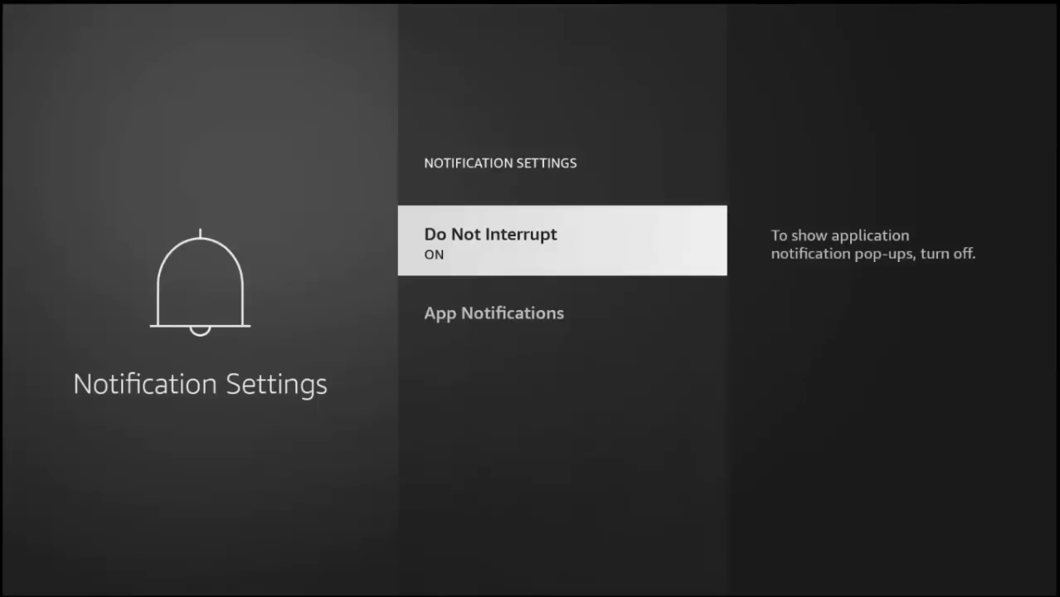
key(Escape)
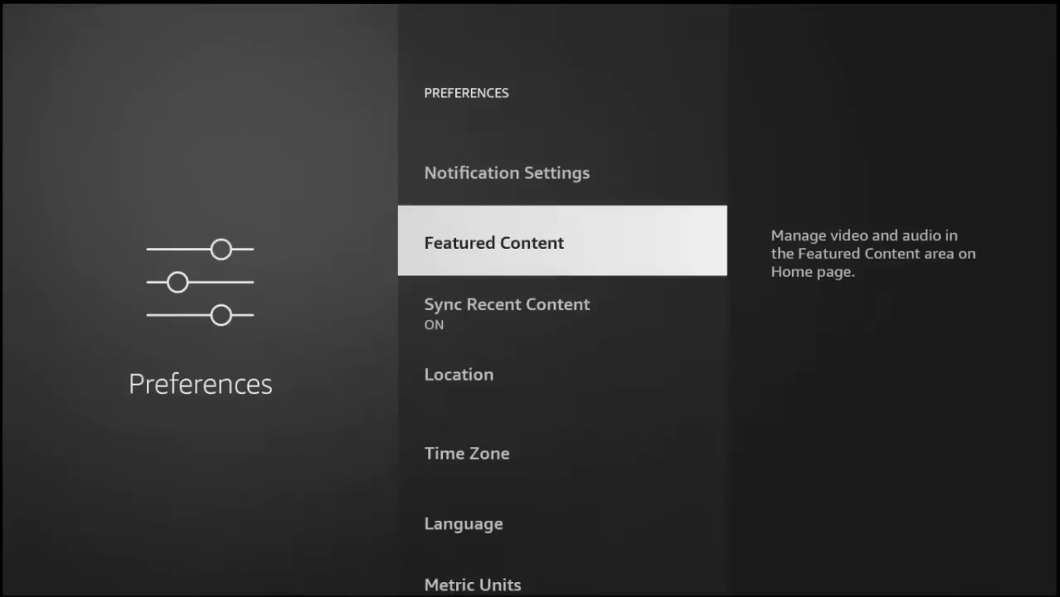
Open the Featured Content autoplay options, then check the featured banner on the Home screen
key(Return)
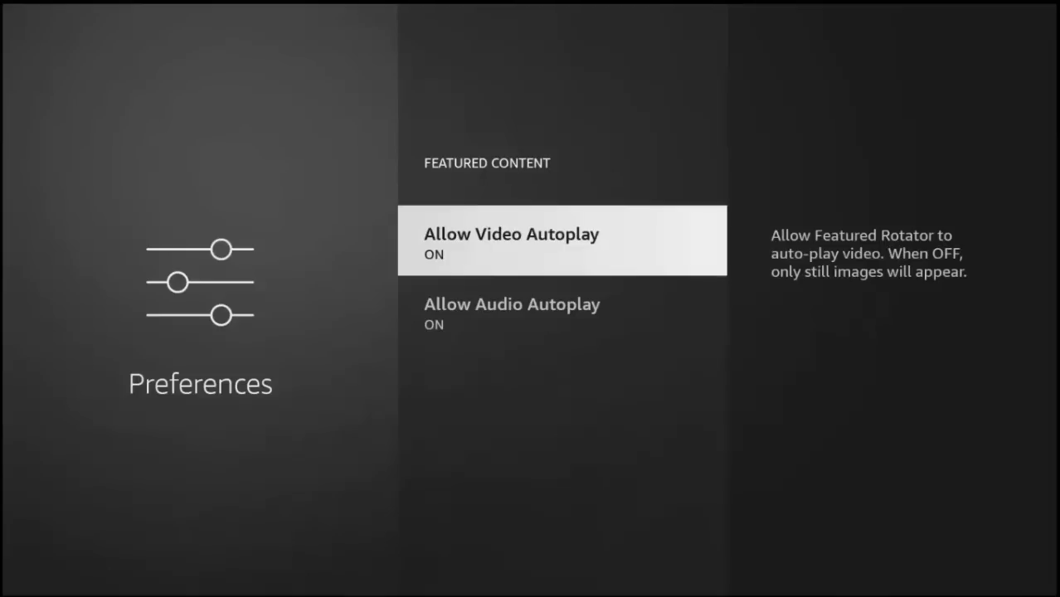
key(Home)
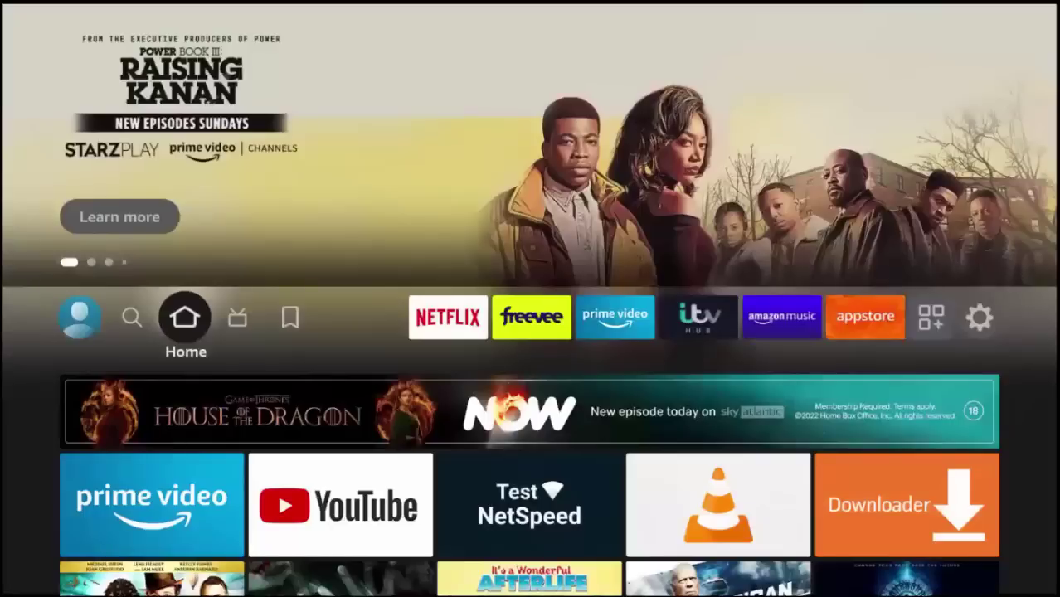
key(Up)
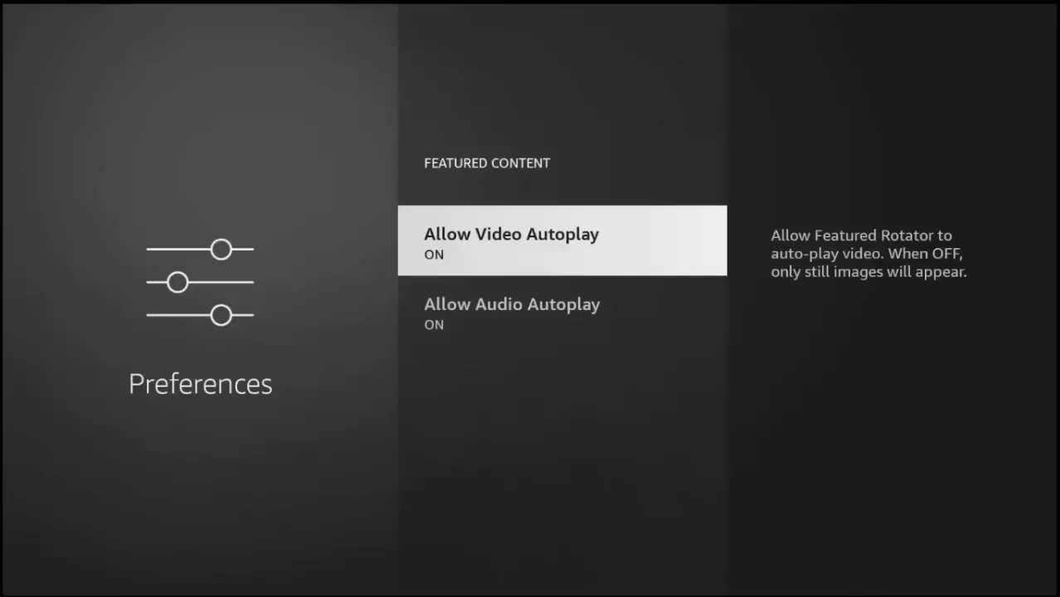
Set Allow Video Autoplay and Allow Audio Autoplay to Off, then back out to the Settings grid
key(Return)
key(Down)
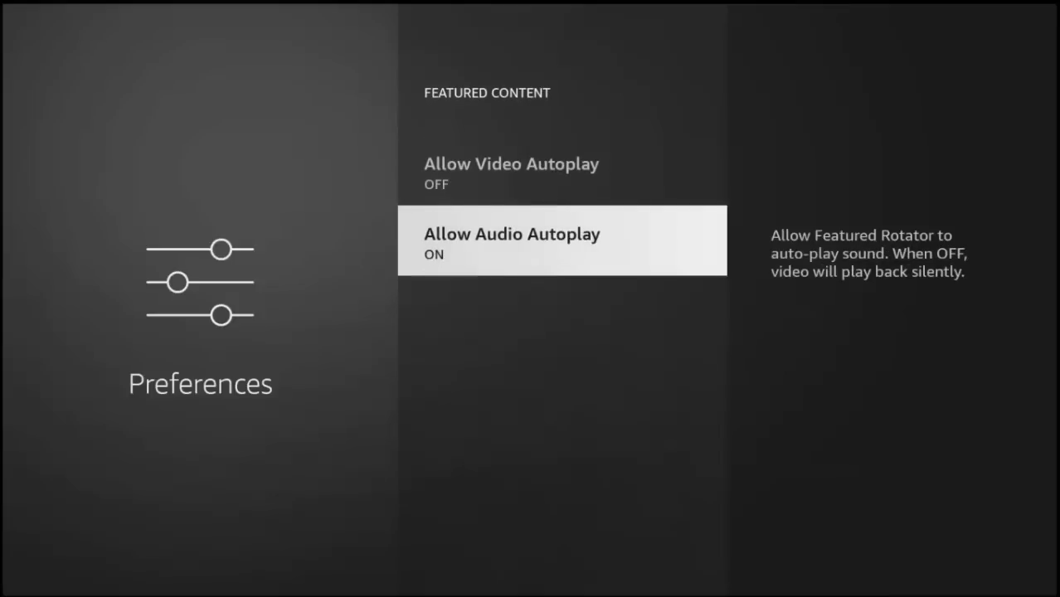
key(Return)
key(Up)
key(Escape)
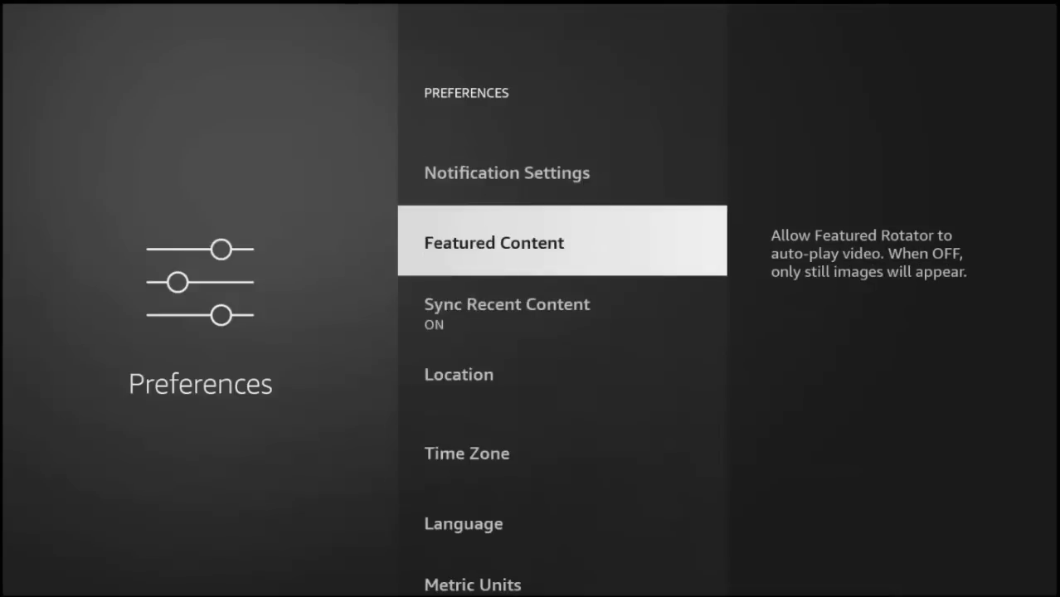
key(Escape)
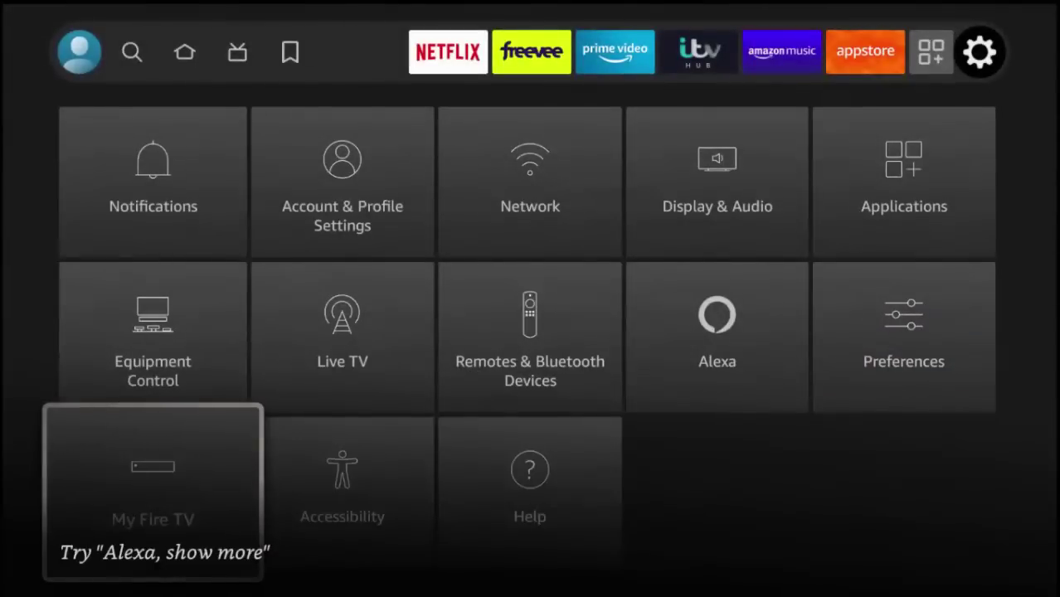
Go from quick settings to My Fire TV > Developer Options and its Install unknown apps list
key(Home)
key(Right)
key(Right)
key(Right)
key(Right)
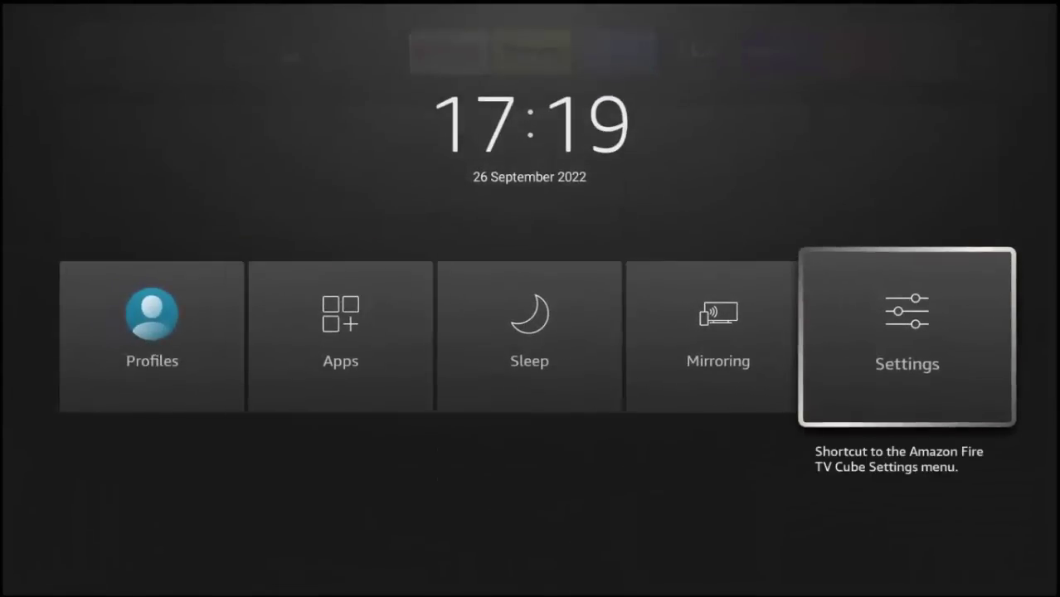
key(Return)
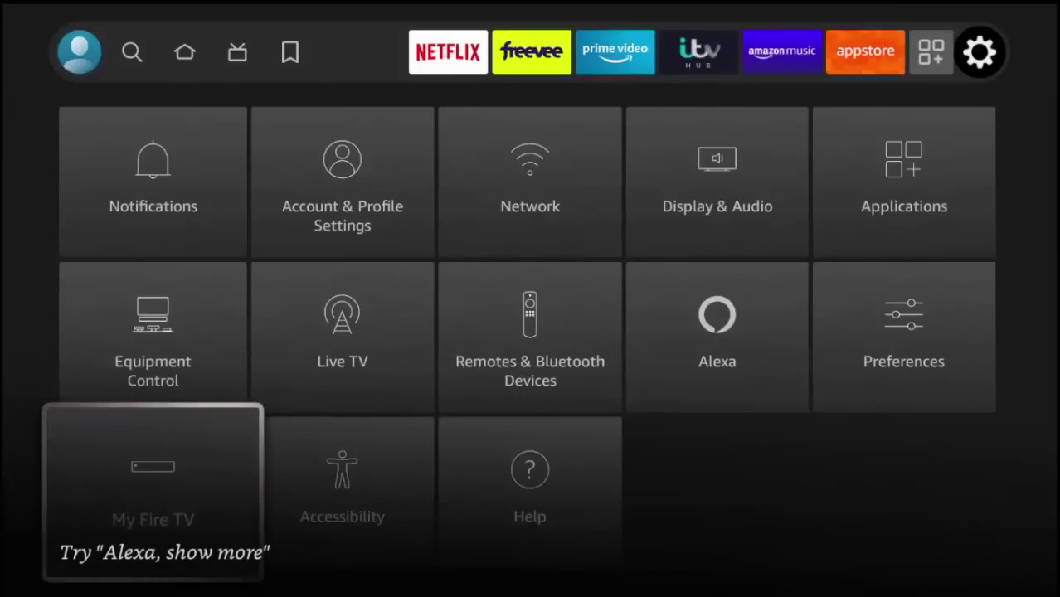
key(Return)
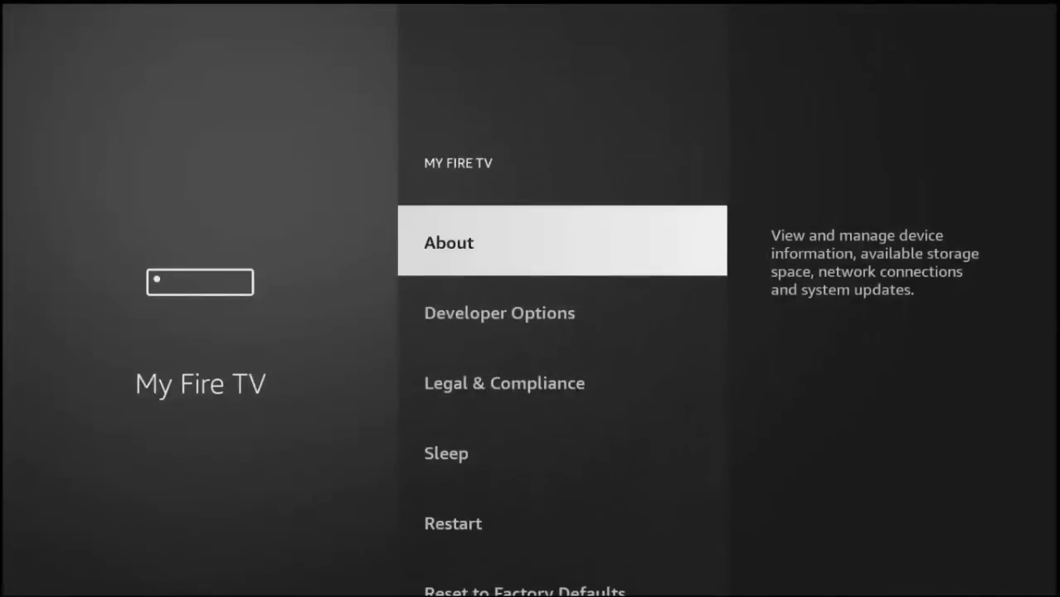
key(Down)
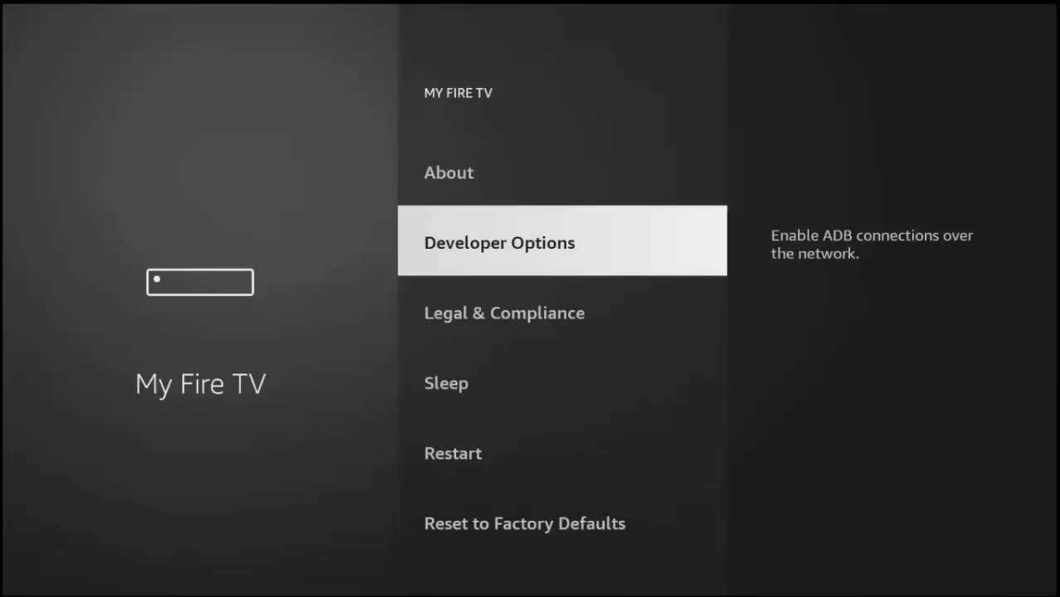
key(Return)
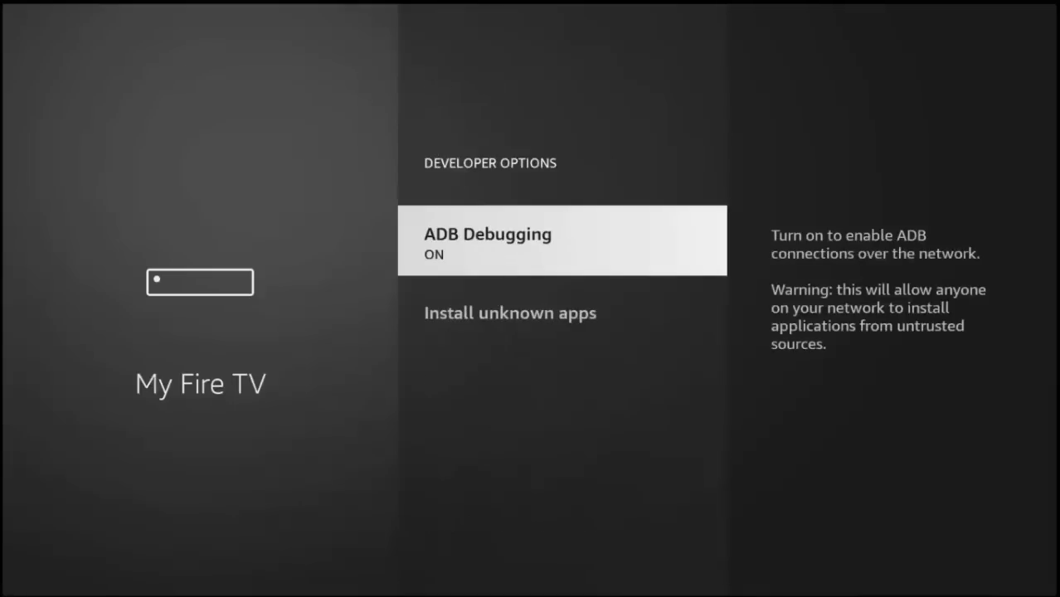
key(Down)
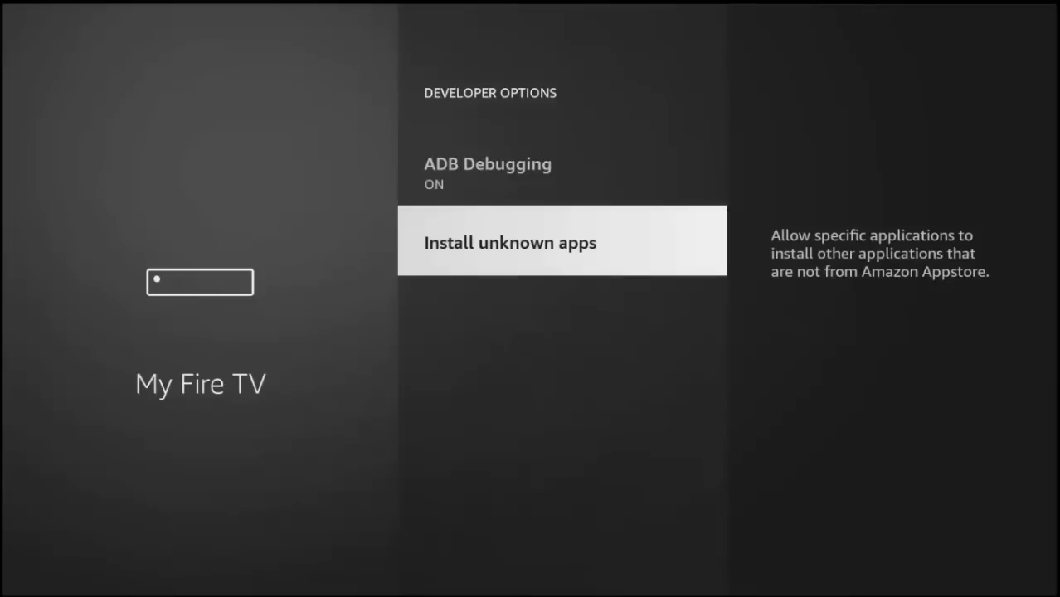
key(Return)
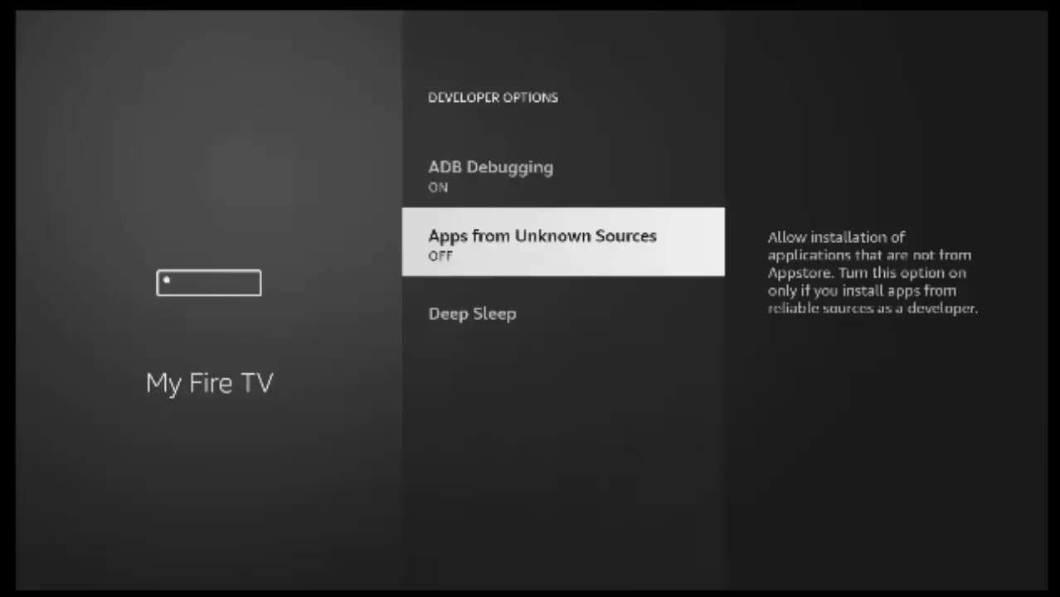
Select Apps from Unknown Sources to bring up its Turn On/Cancel warning
key(Return)
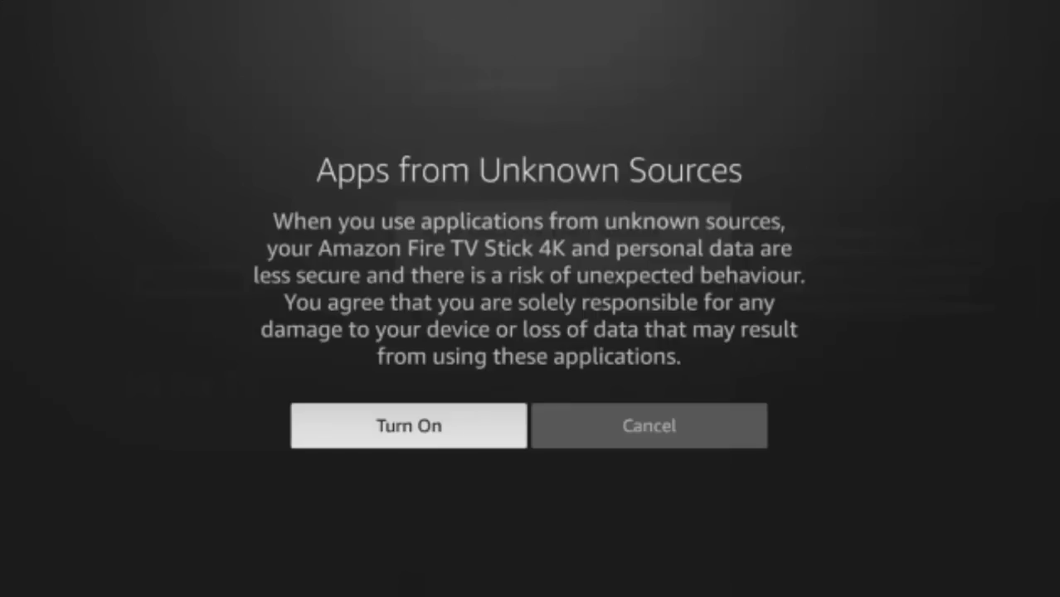